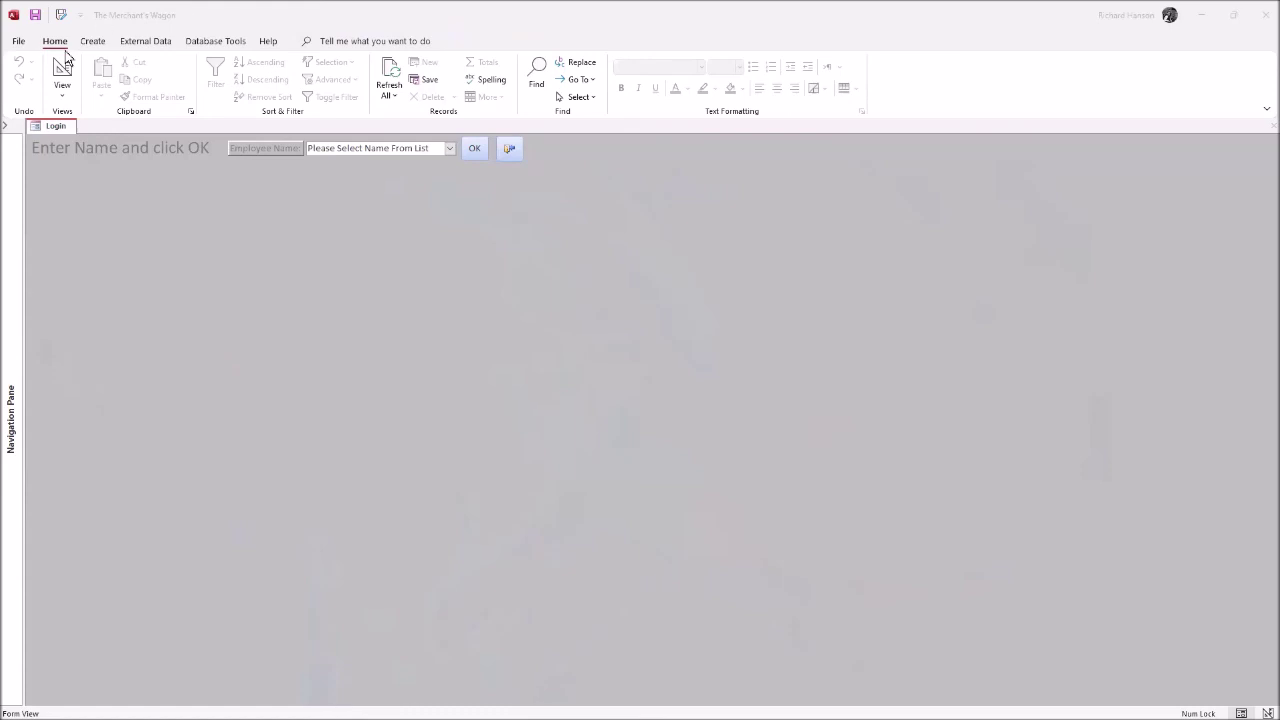
Step: Log in to the bookstore database by choosing the first employee in the name list
click(449, 149)
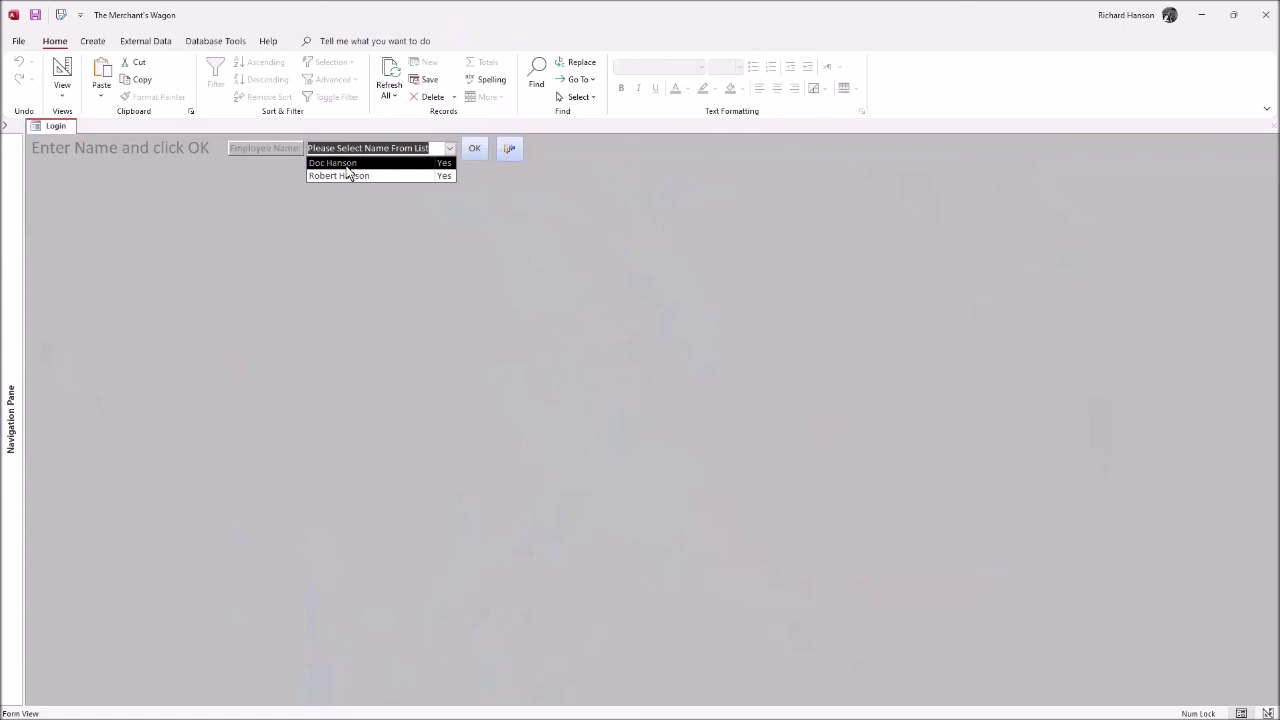
click(345, 163)
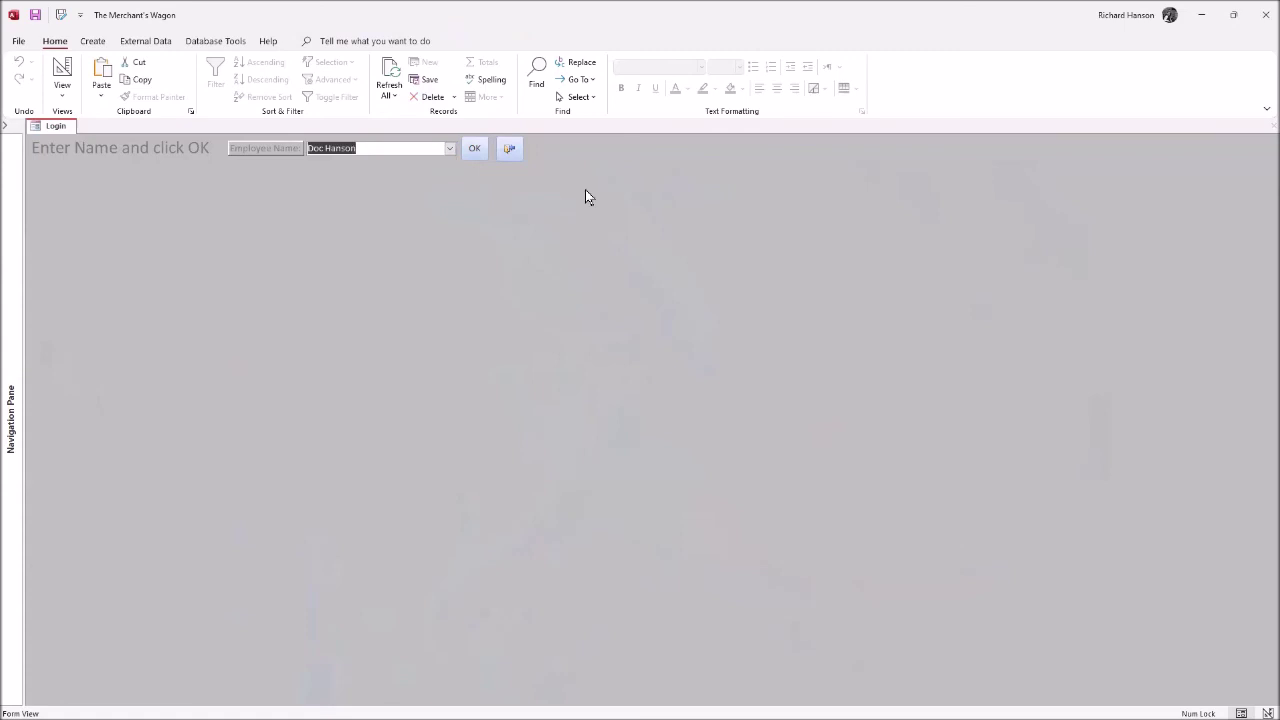
click(478, 152)
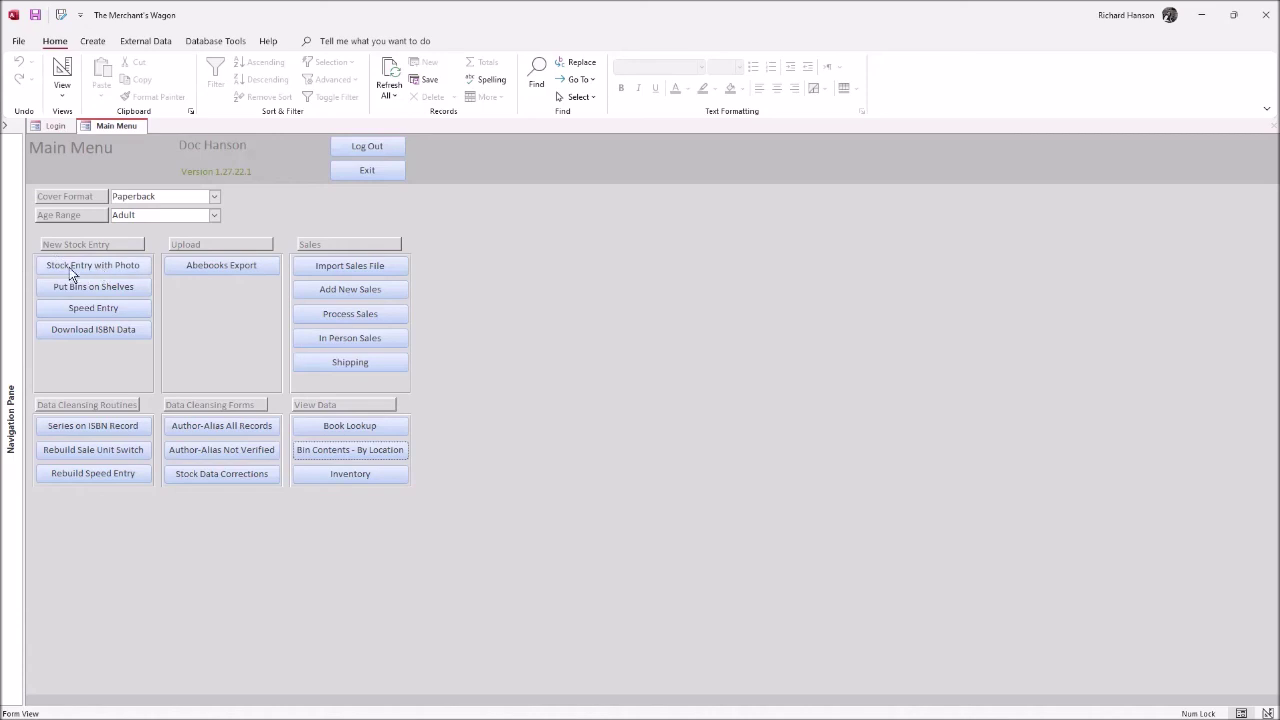
click(109, 265)
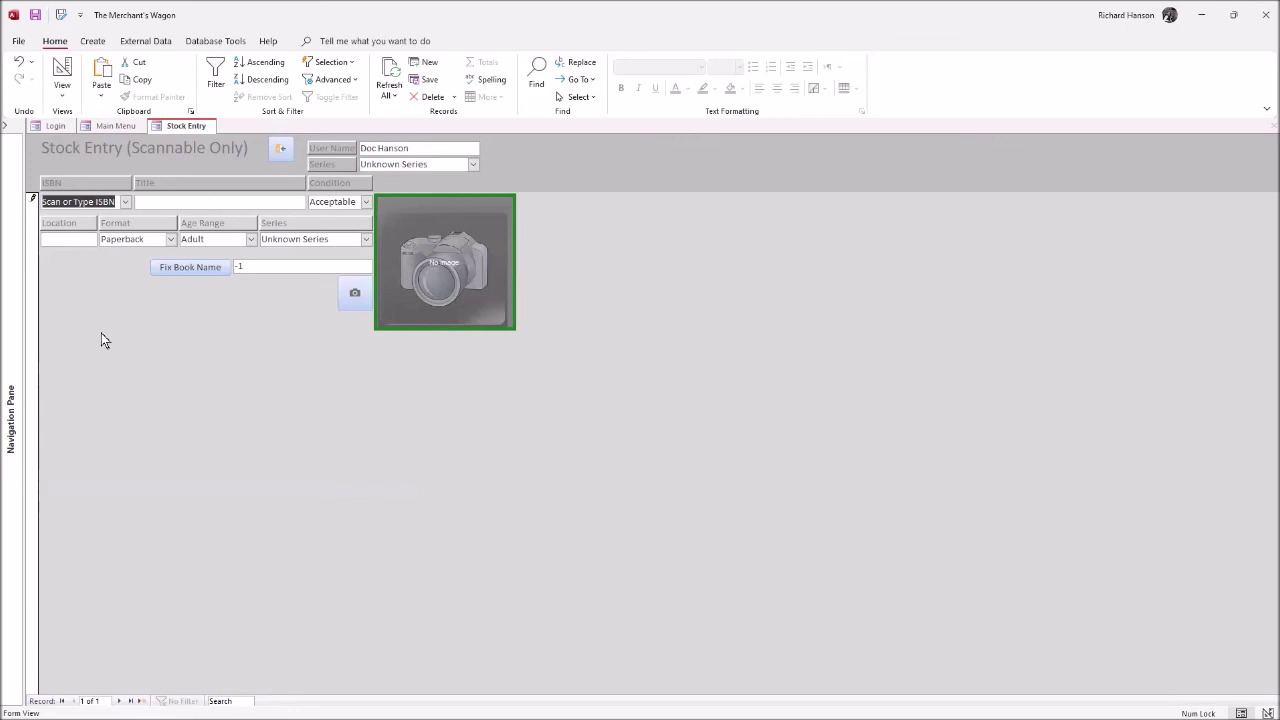
text(9780452289741)
key(Return)
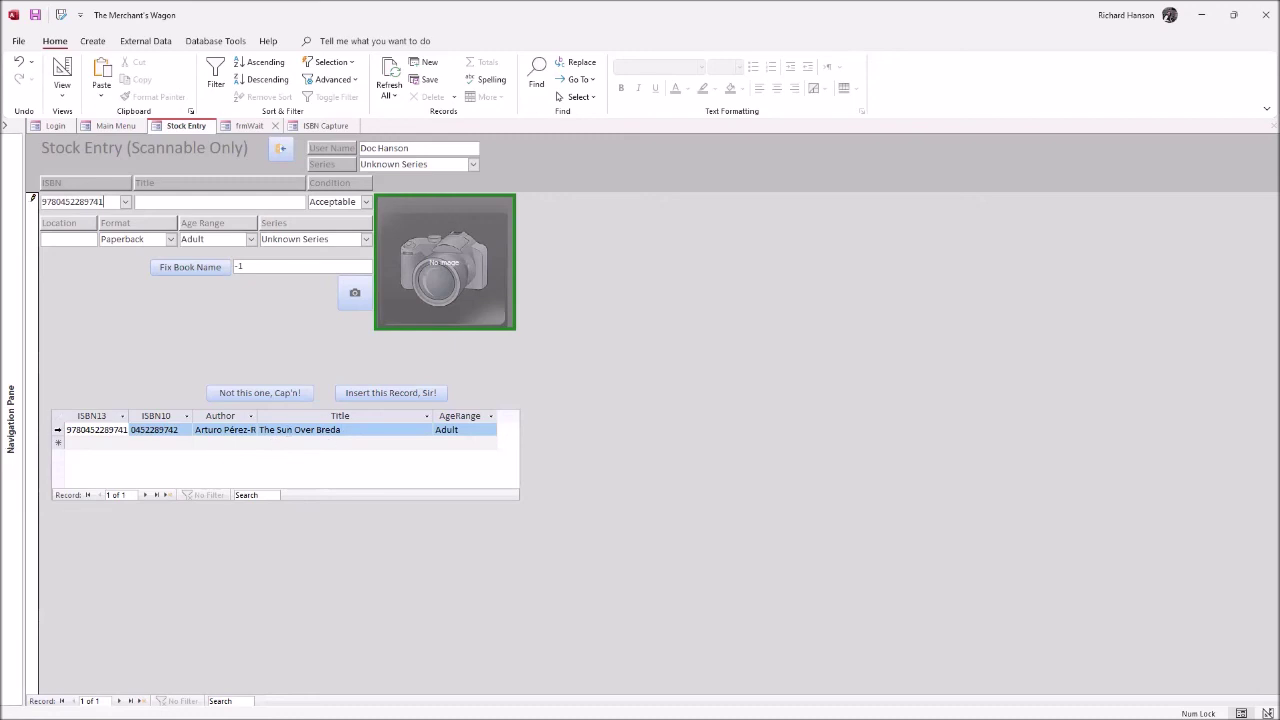
click(57, 430)
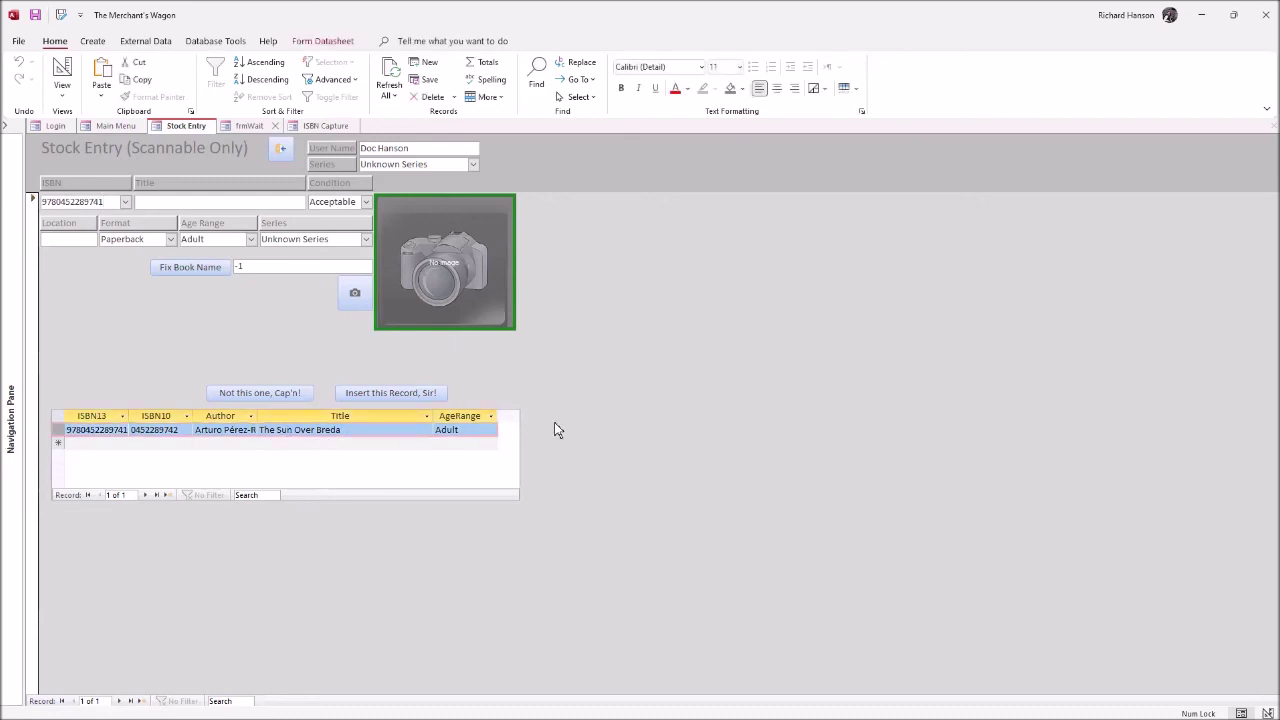
click(378, 391)
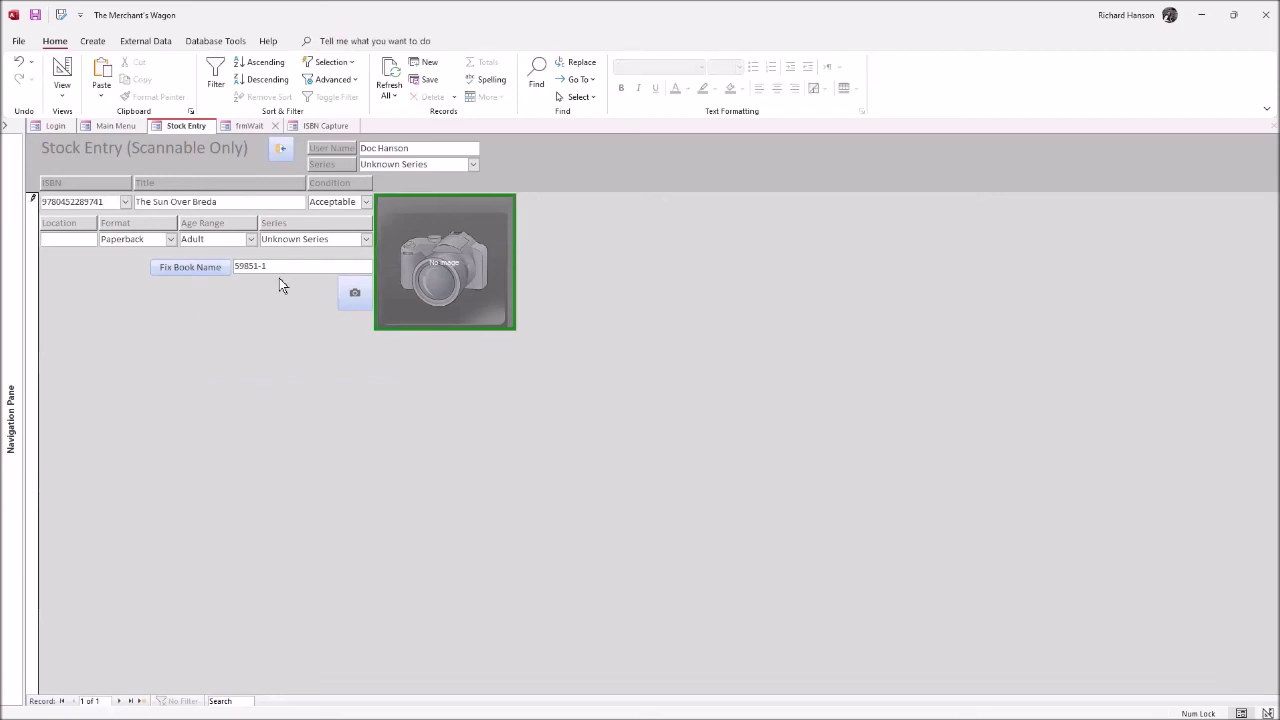
Step: Try to capture a photo of the book for the The Sun Over Breda stock record
double_click(250, 266)
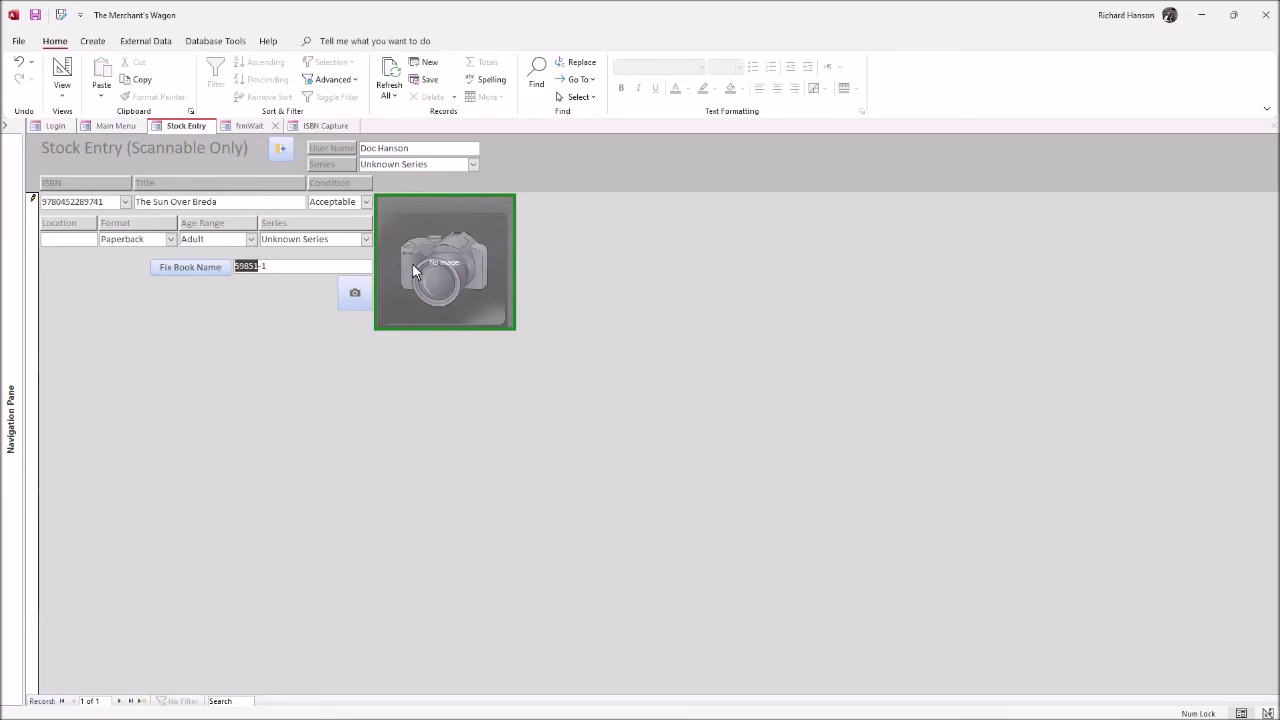
click(412, 268)
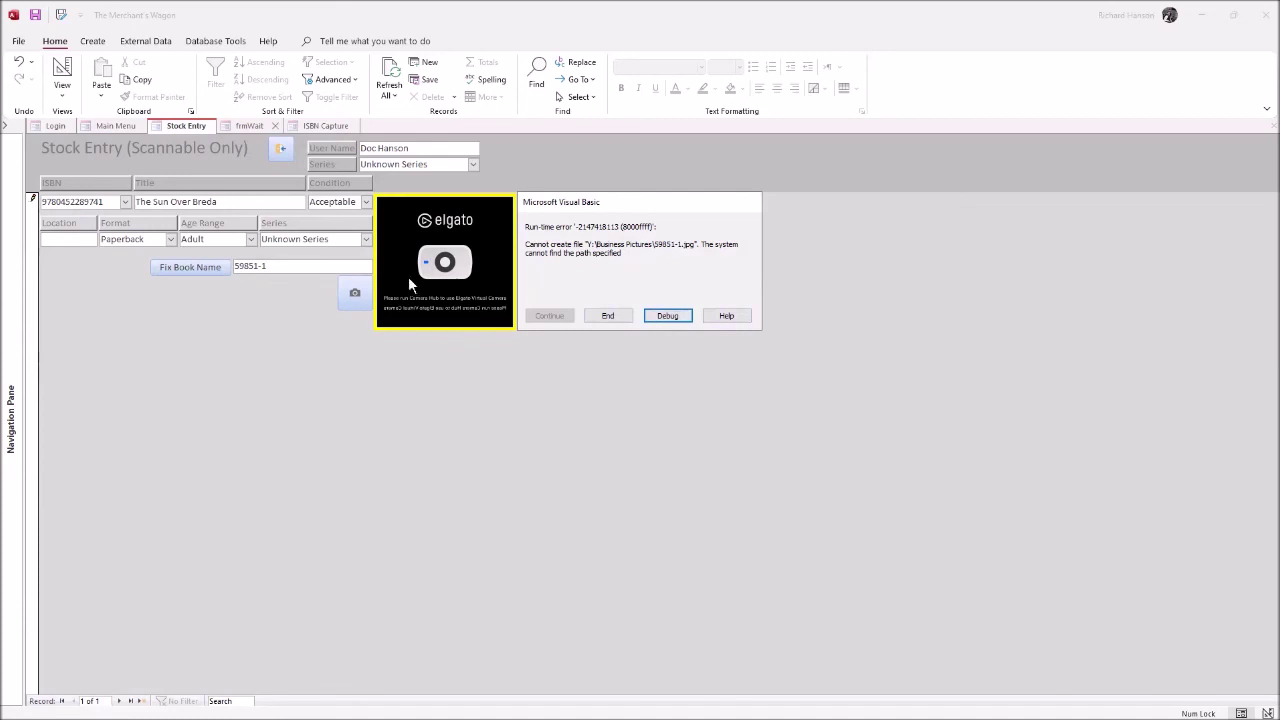
click(607, 317)
click(607, 316)
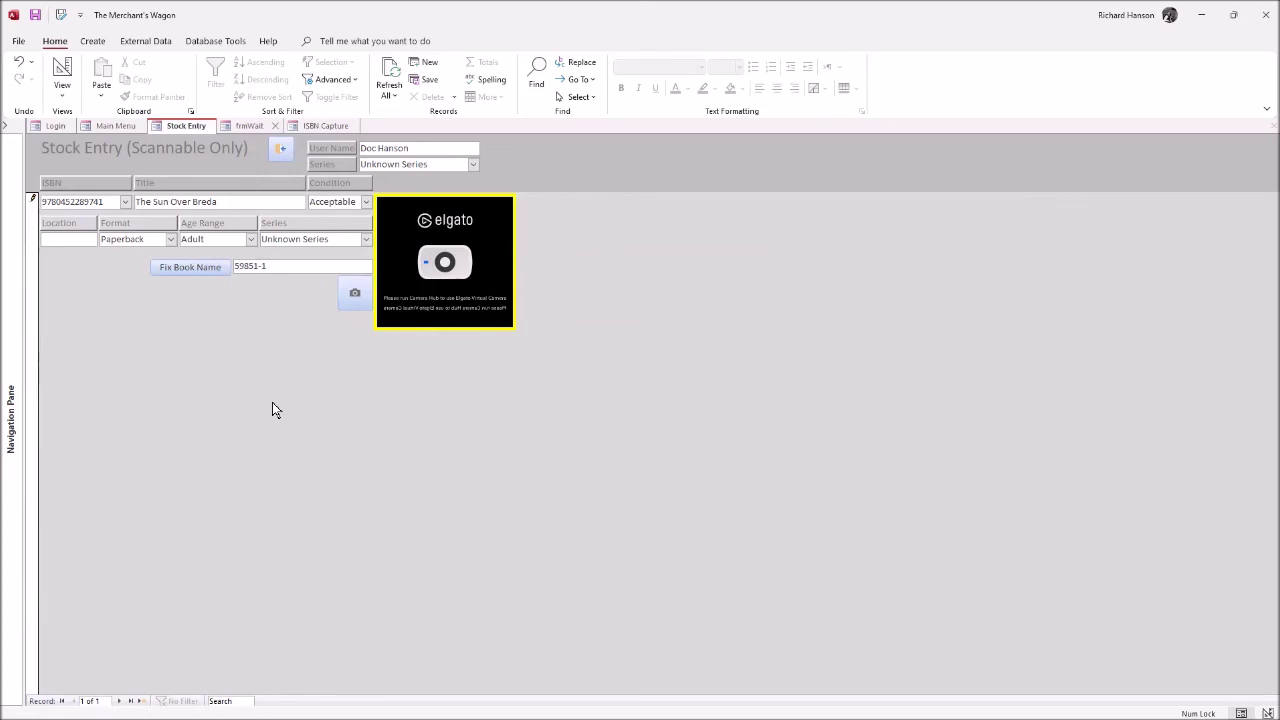
Step: Leave the photo stock entry form and submit a book's ISBN in the Speed Entry form
click(285, 150)
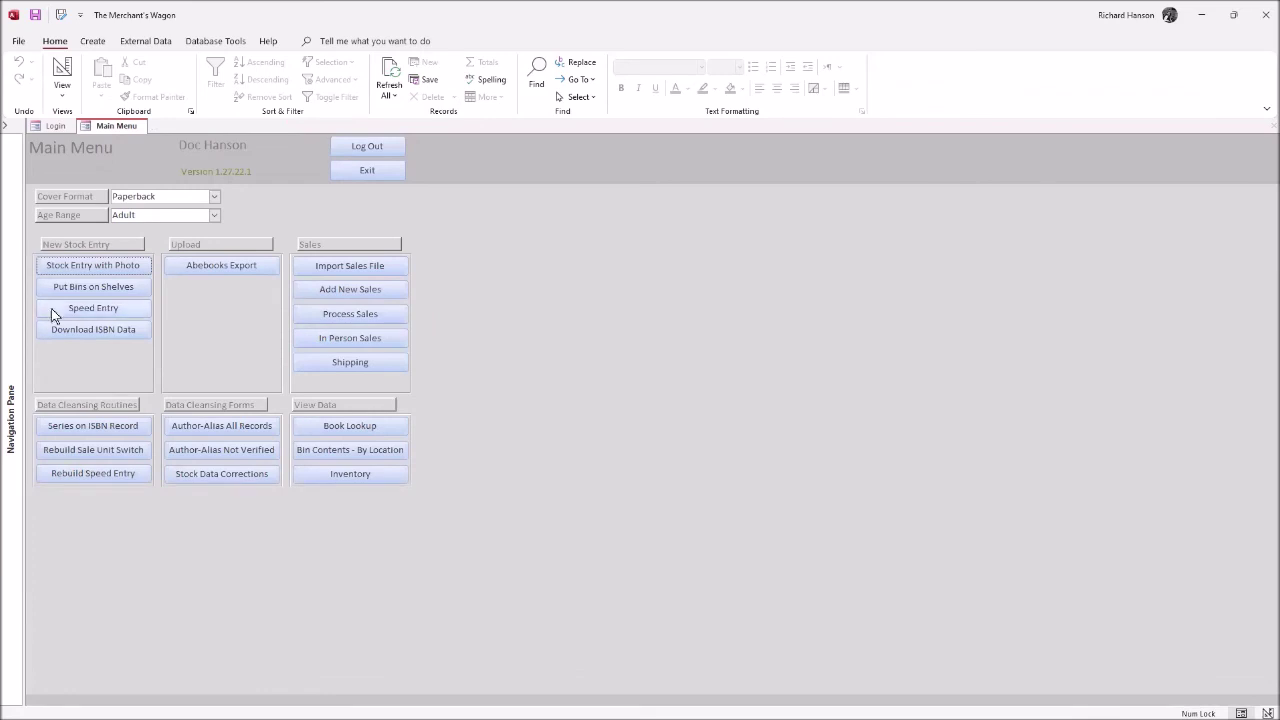
click(88, 308)
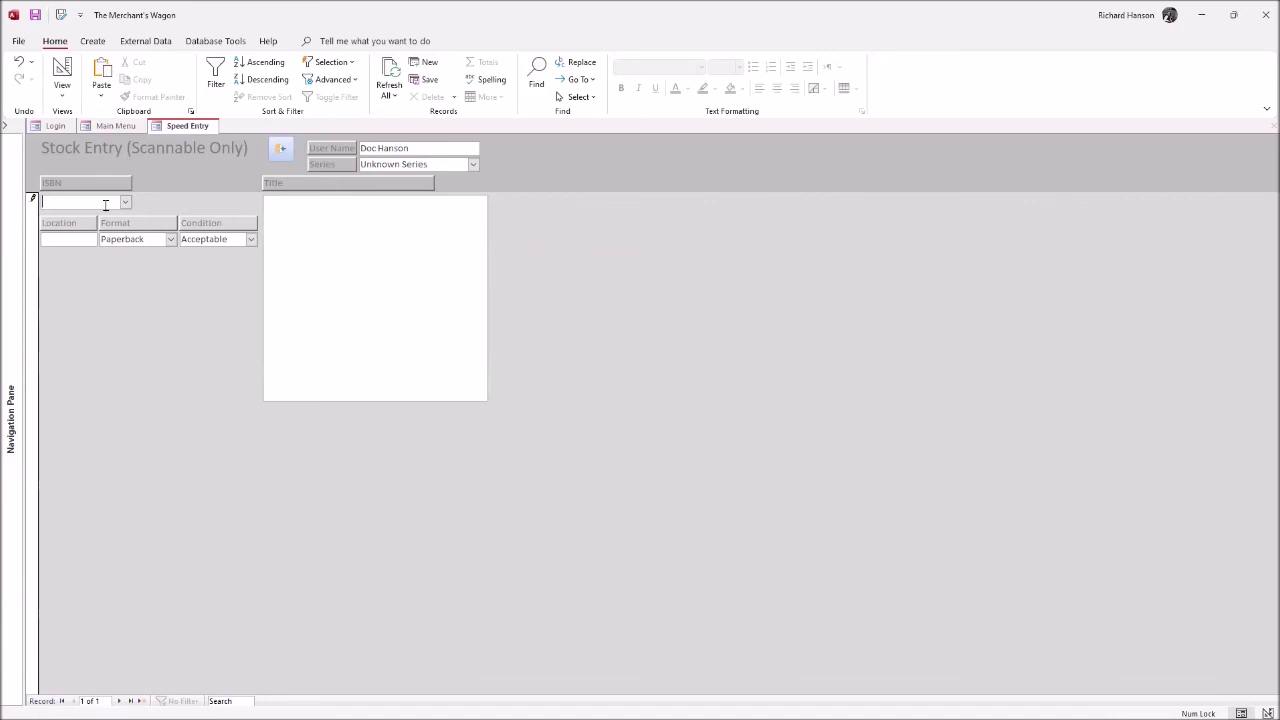
key(Return)
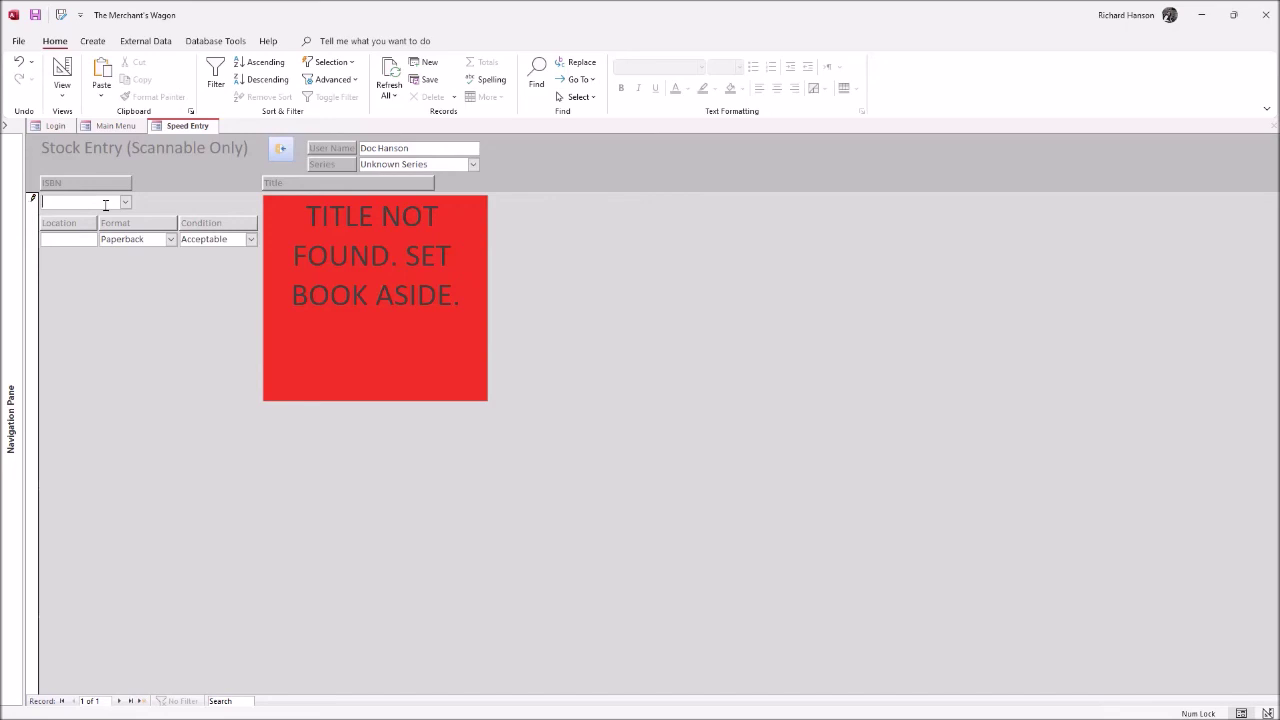
click(34, 240)
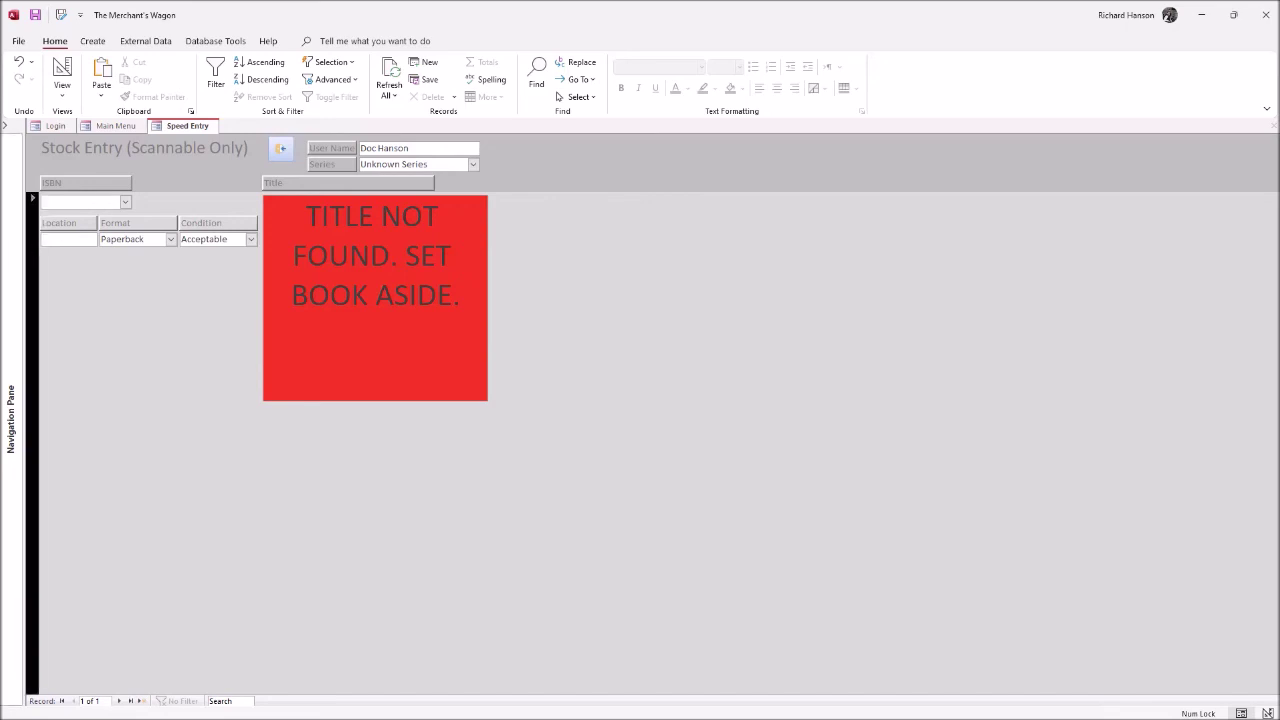
click(72, 202)
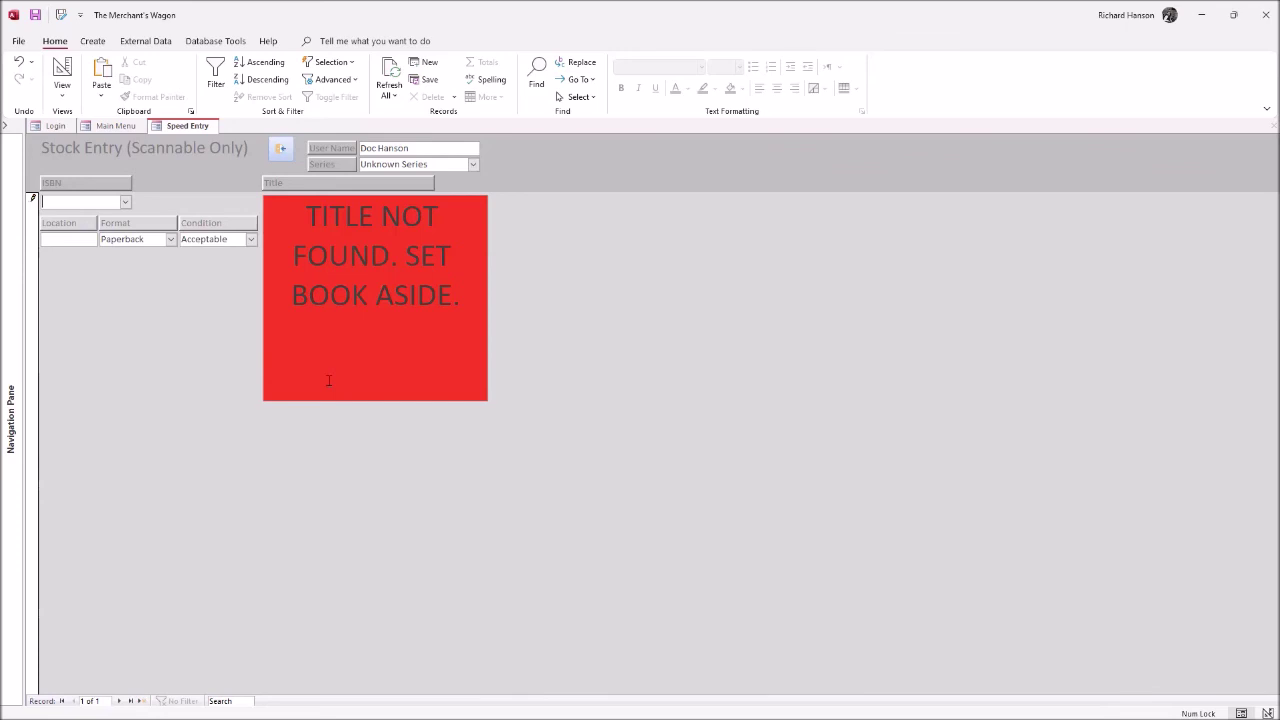
Step: Test Speed Entry with a code that is not an ISBN, followed by another book's ISBN
text(0000000000000)
key(Return)
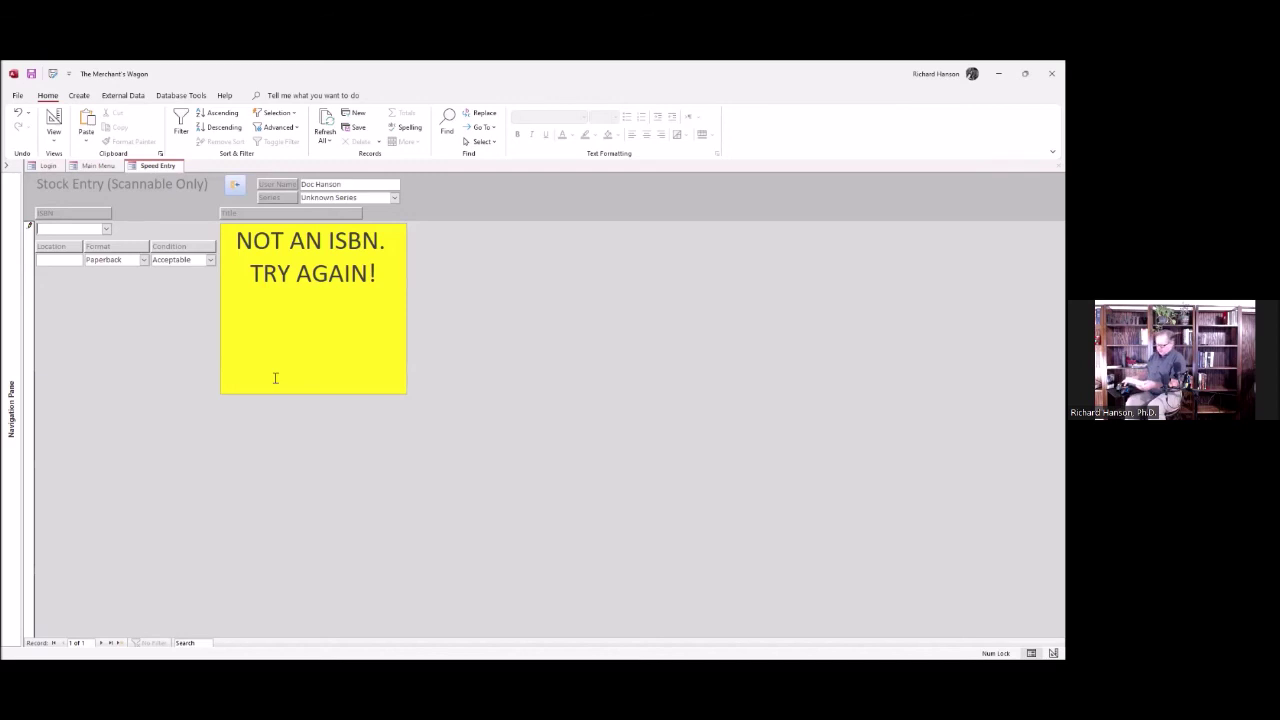
key(Return)
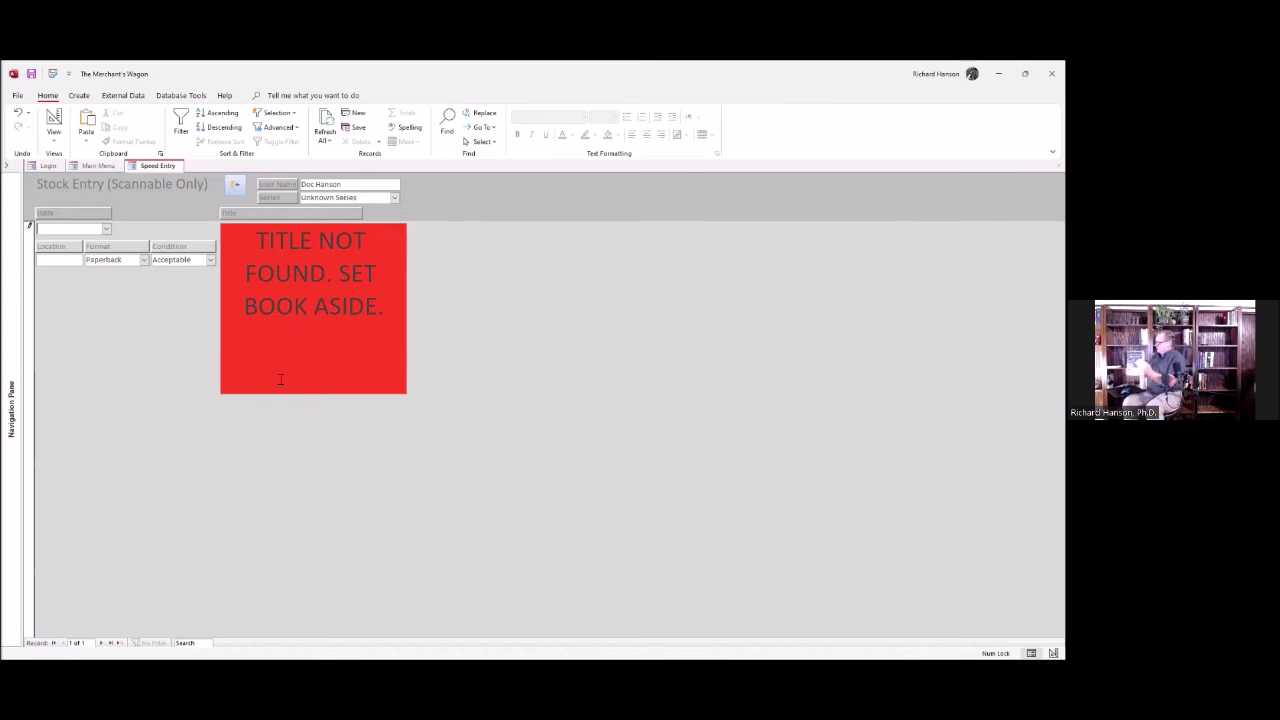
text(9781423140597)
key(Return)
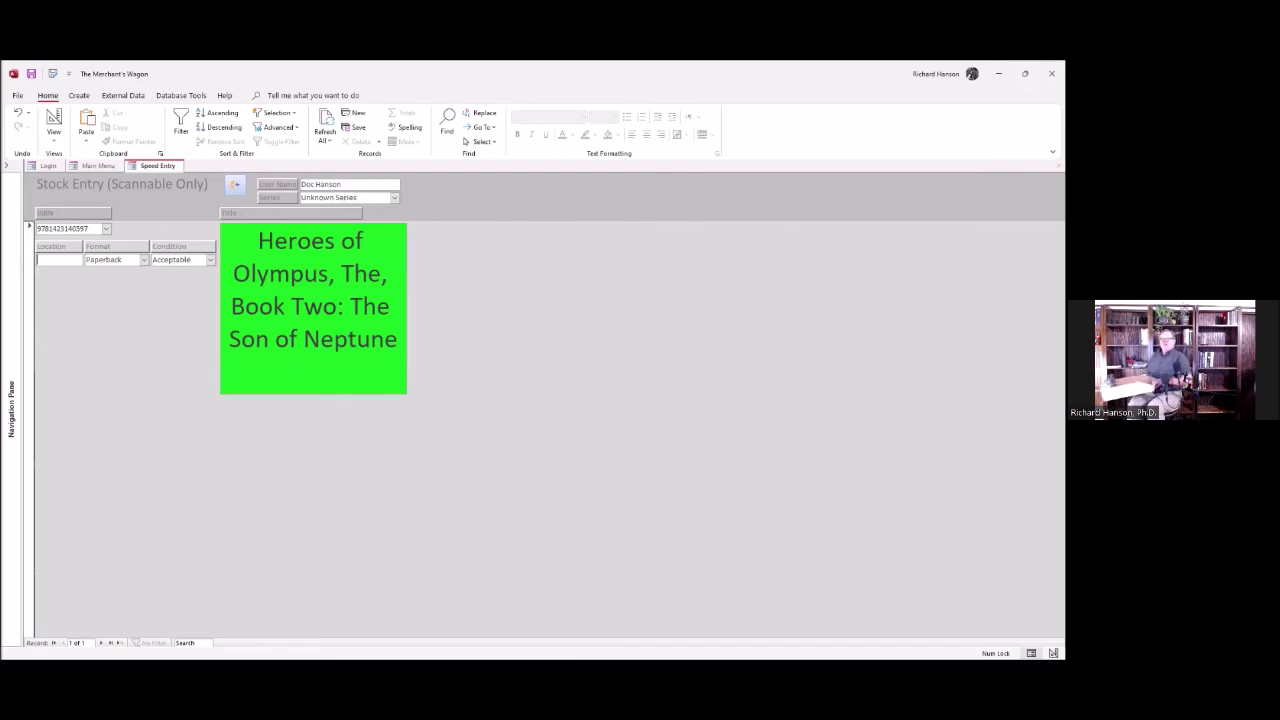
click(42, 258)
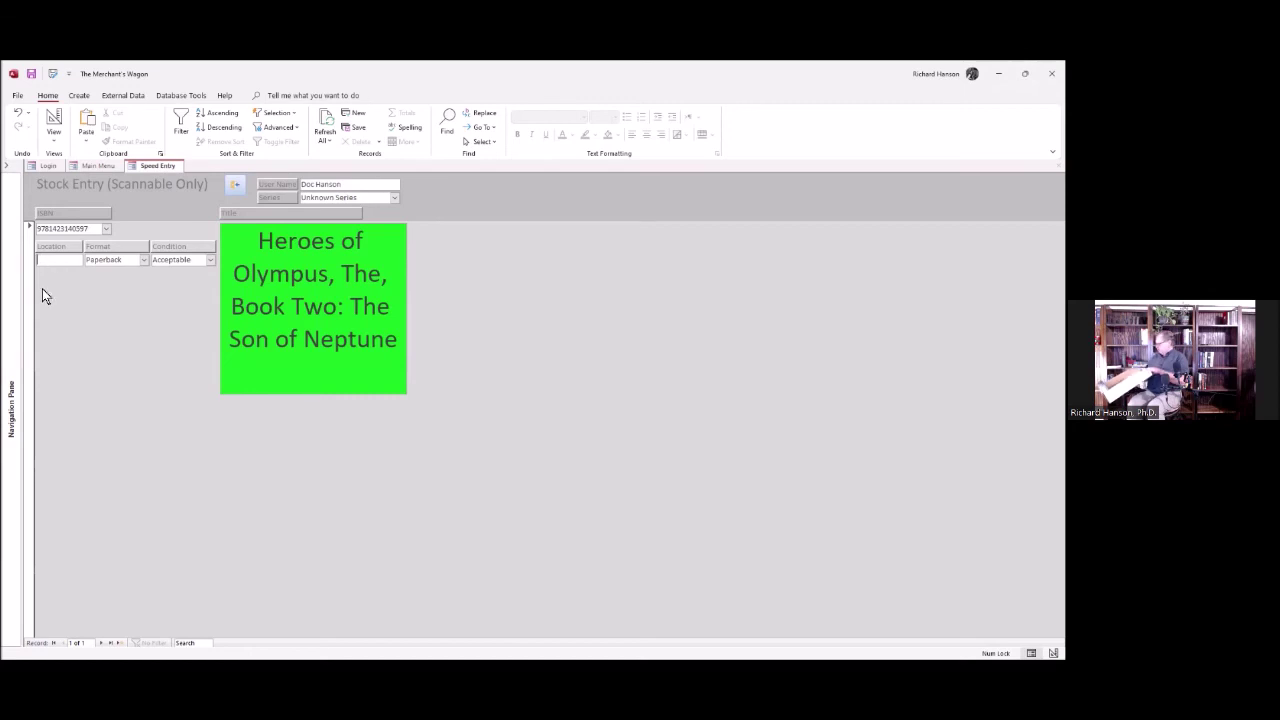
key(Tab)
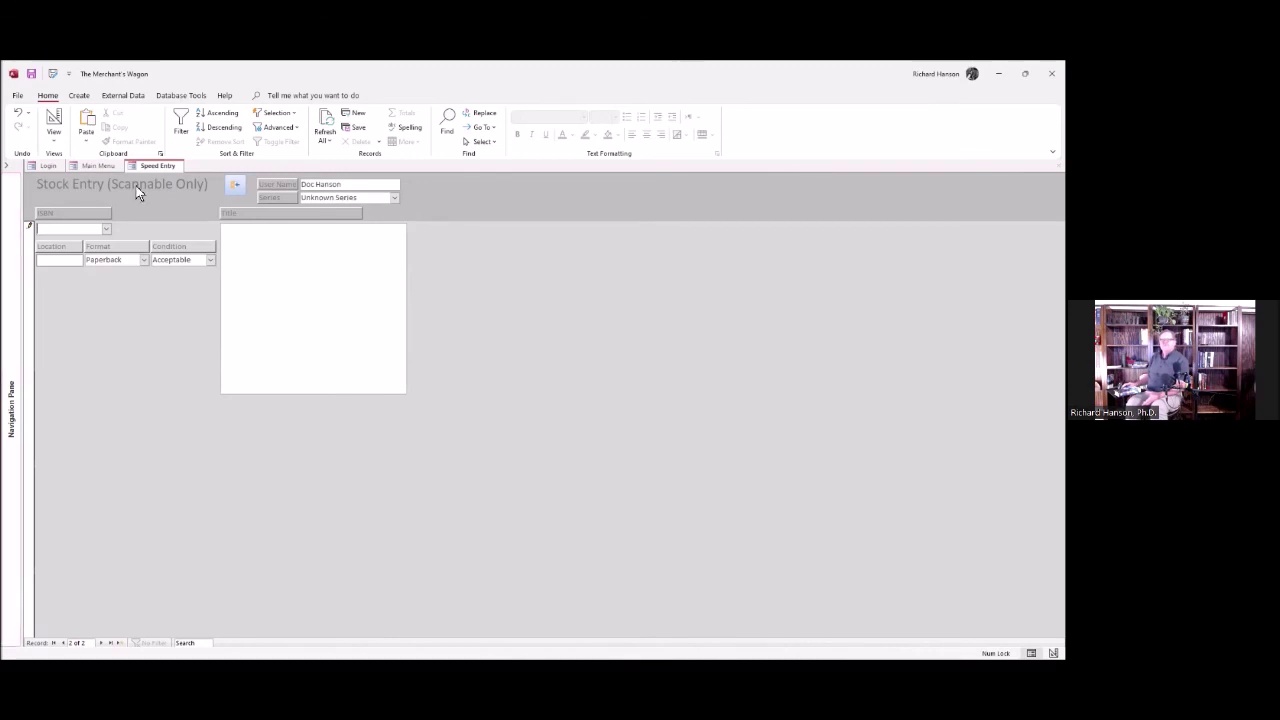
Step: Leave Speed Entry and download the book data for the captured ISBNs in Download ISBN Data
click(234, 184)
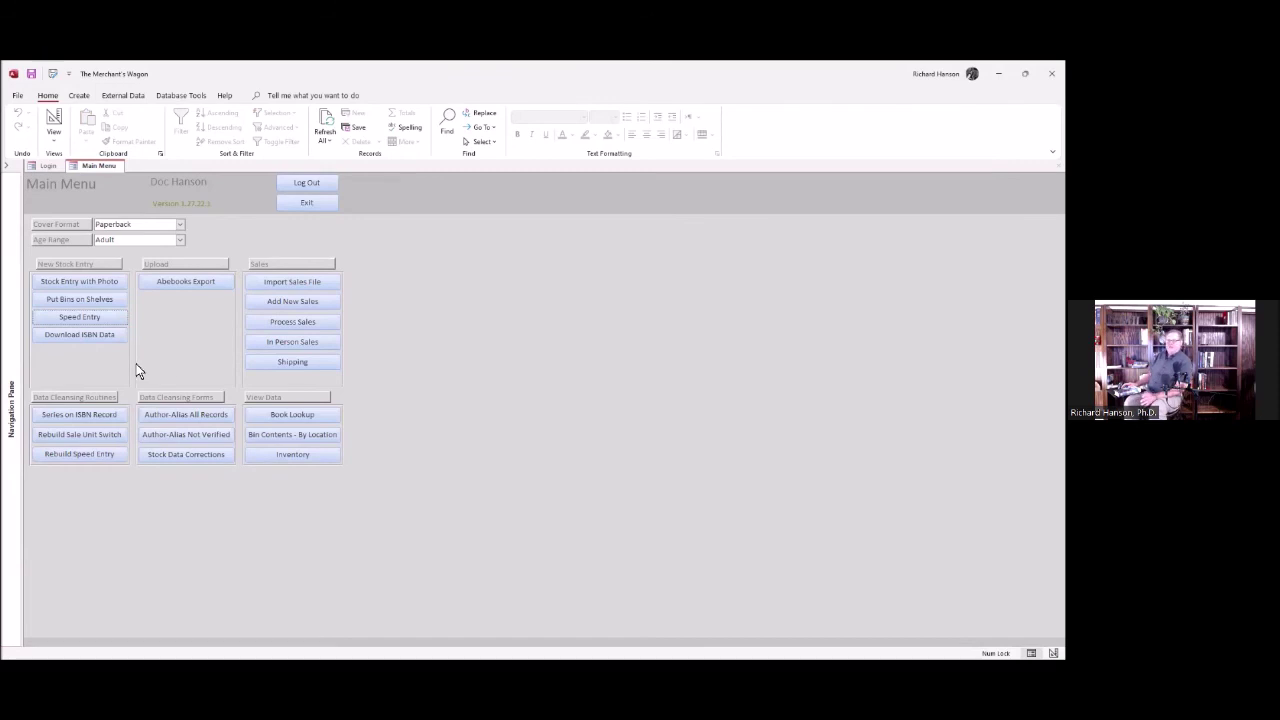
click(78, 335)
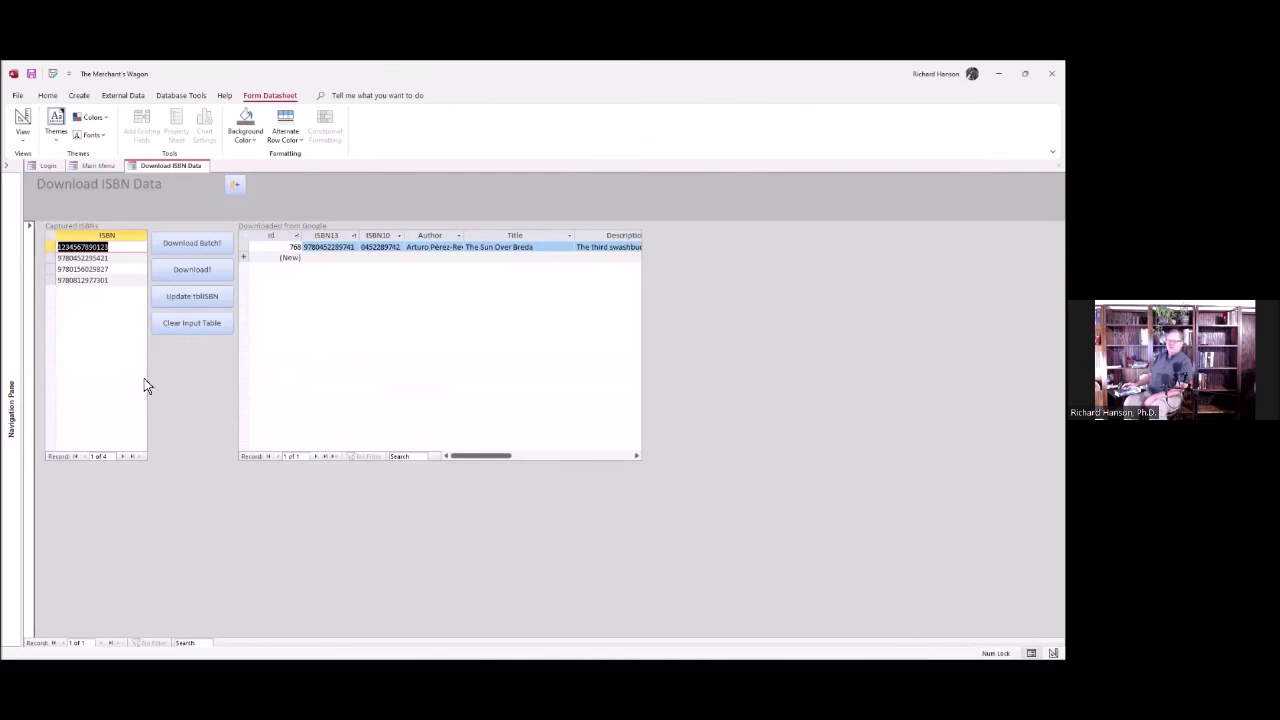
click(193, 273)
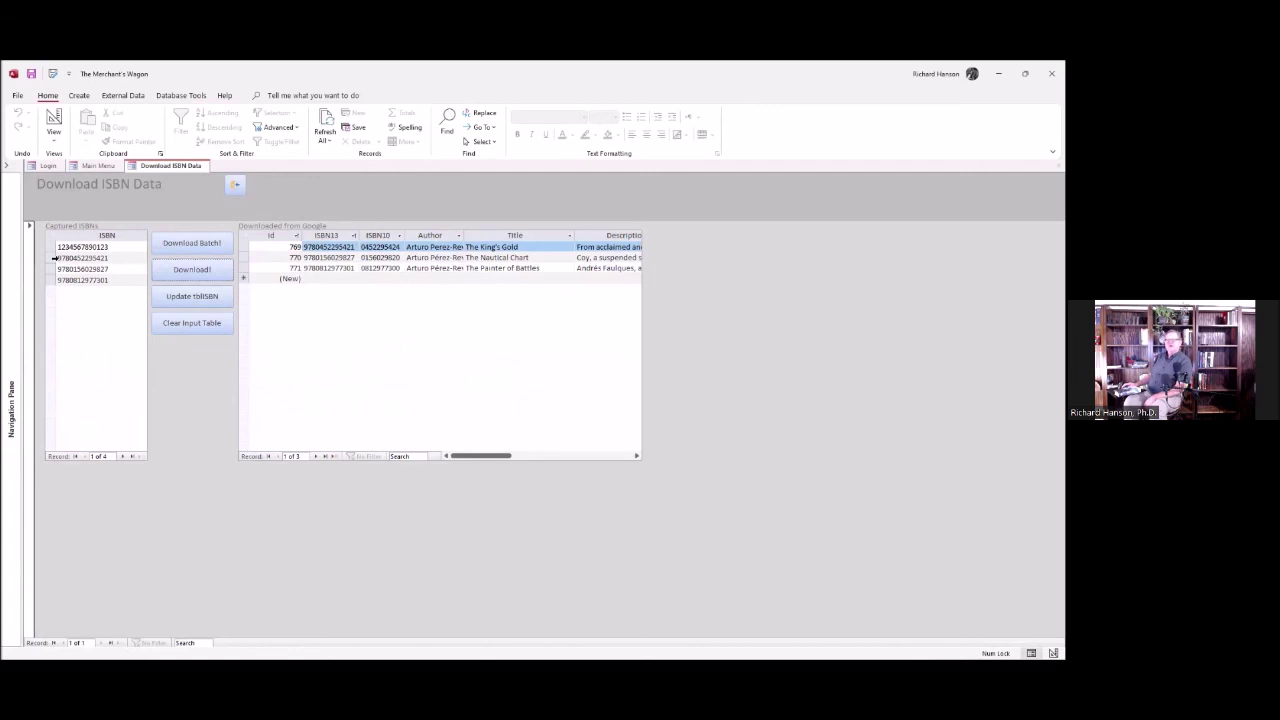
click(115, 246)
double_click(115, 246)
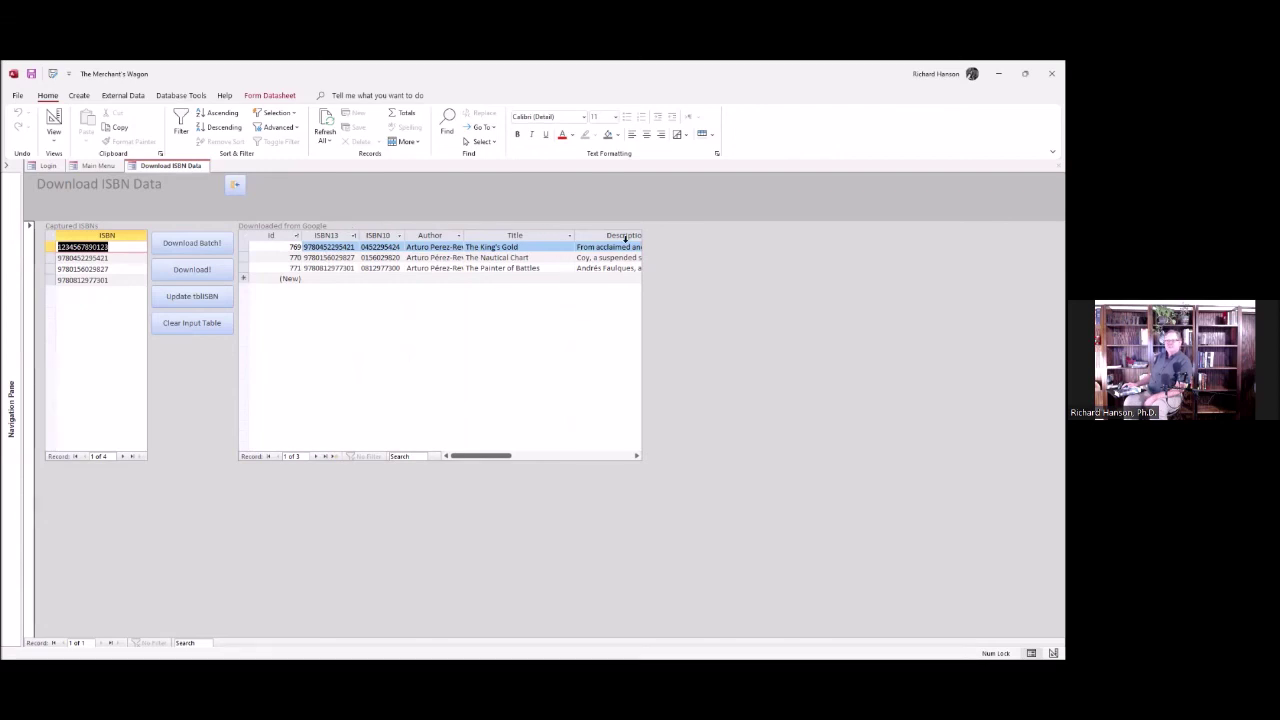
click(472, 457)
drag(472, 459, 557, 462)
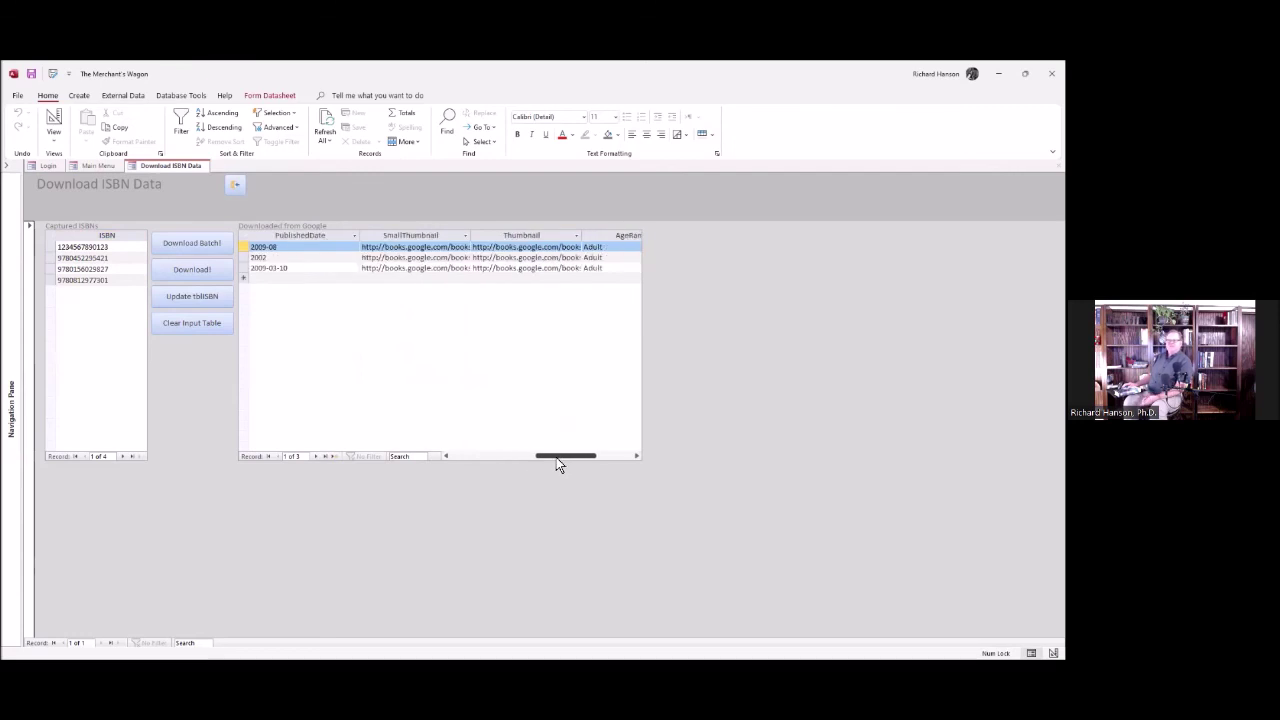
mouse_move(557, 462)
mouse_down()
mouse_move(594, 460)
mouse_move(555, 462)
mouse_up()
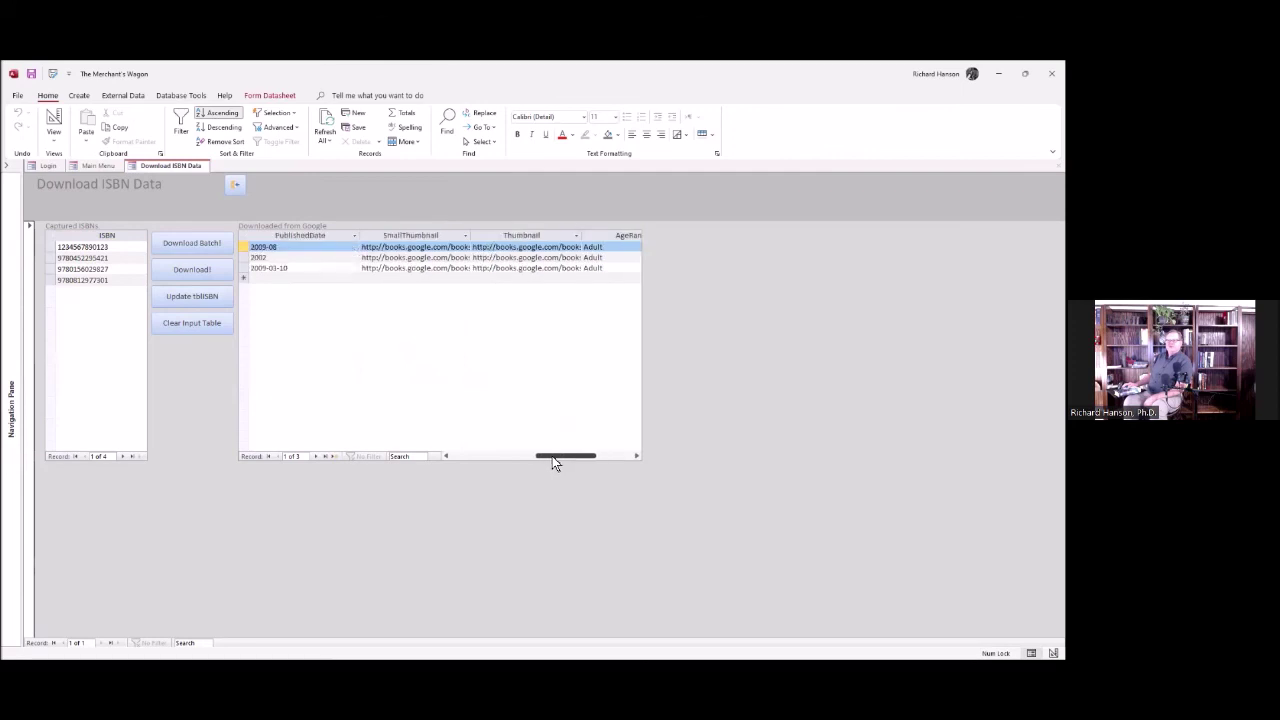
drag(541, 460, 477, 457)
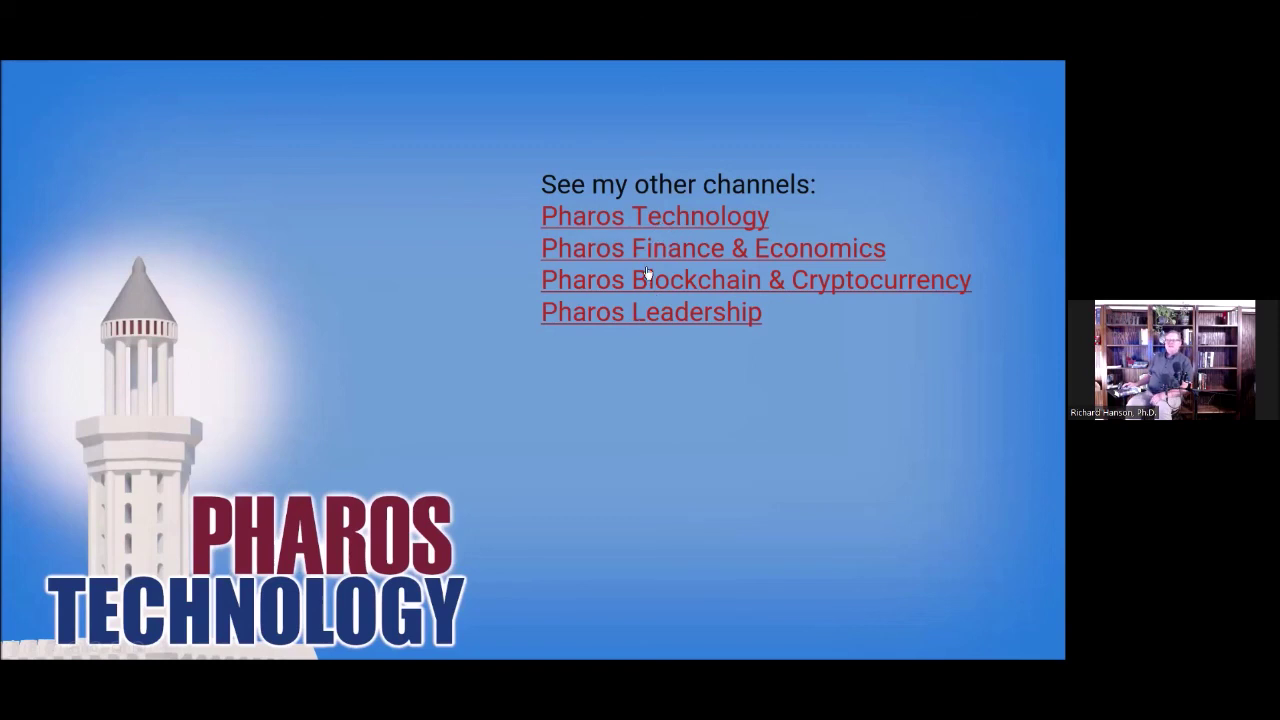
Step: Open the Pharos Technology channel link from the slide, skip link verification, and maximize the browser window
click(646, 217)
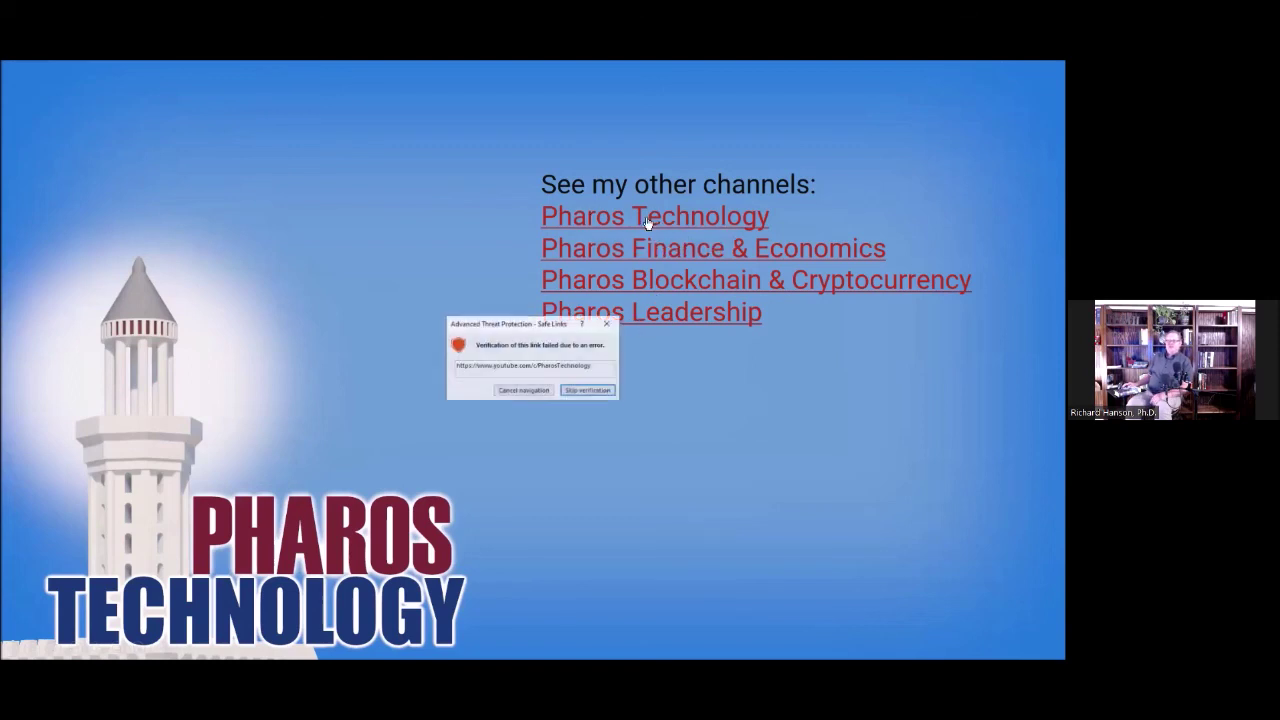
click(597, 391)
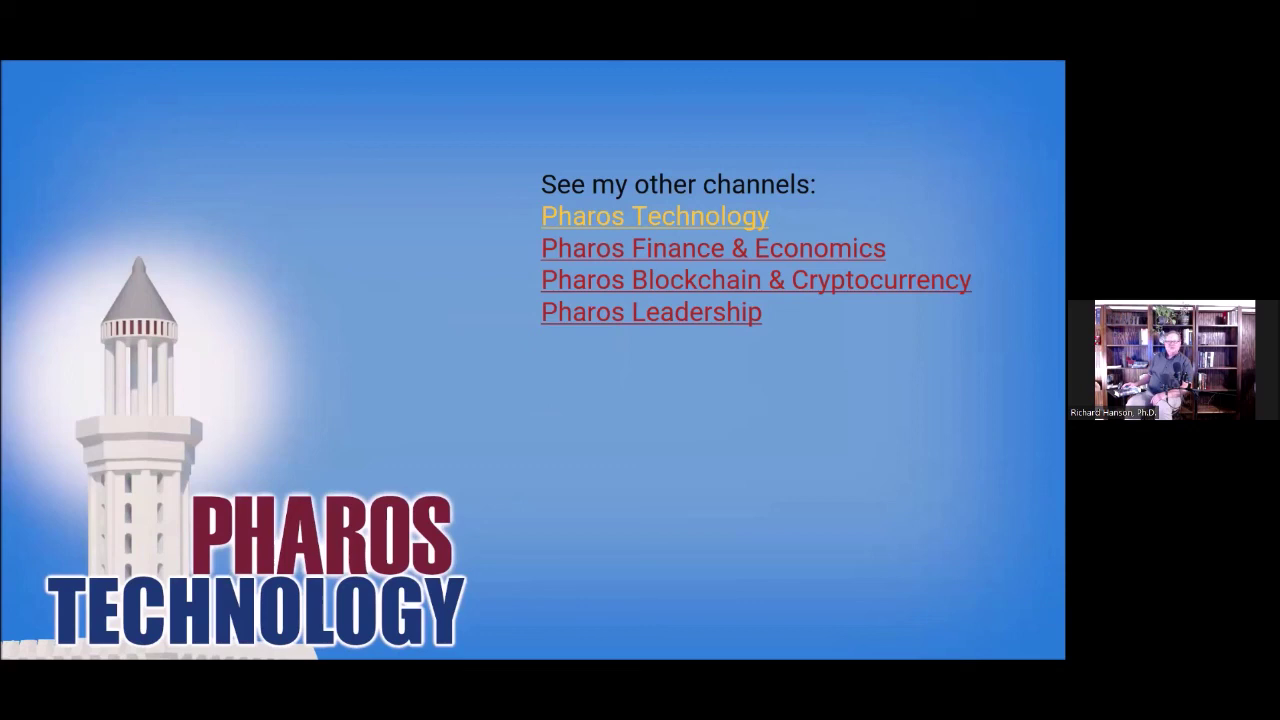
key(alt+Tab)
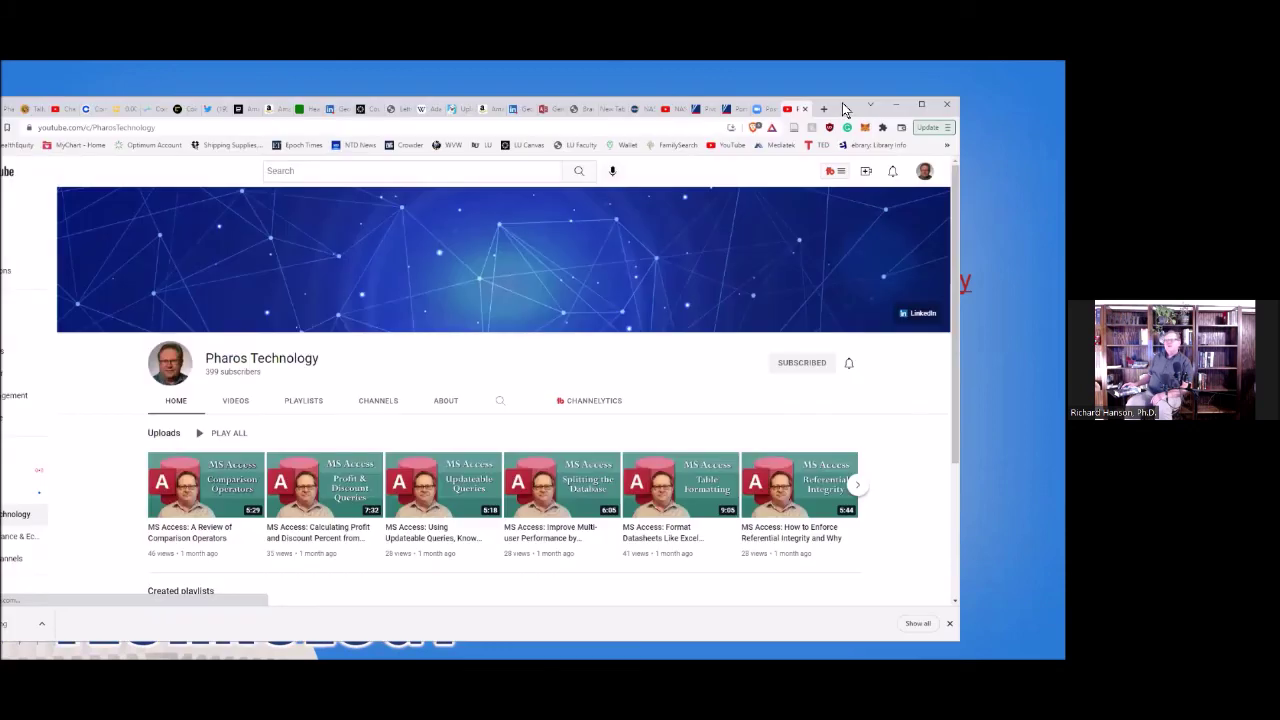
double_click(846, 110)
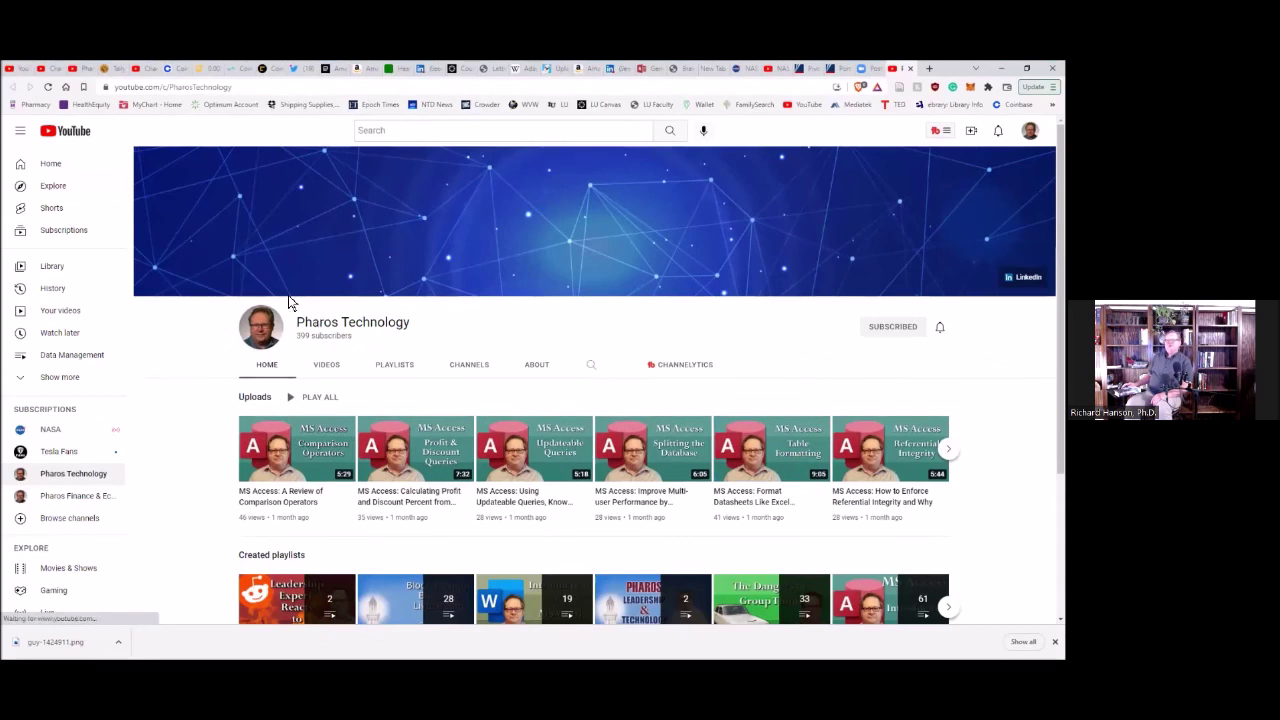
Step: Look over the Pharos Technology channel's uploads and created playlists, and minimize the browser to return to the slide
triple_click(293, 348)
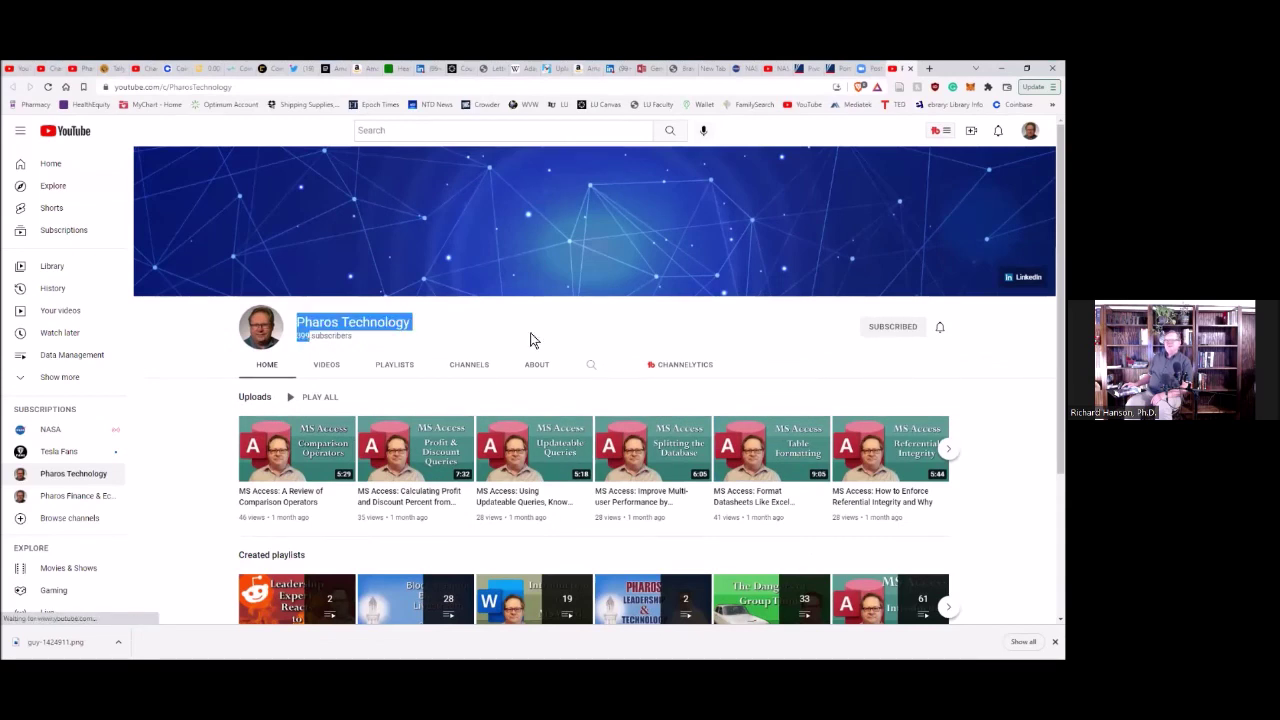
scroll(595, 400, down, 1)
scroll(595, 400, down, 1)
scroll(595, 400, up, 2)
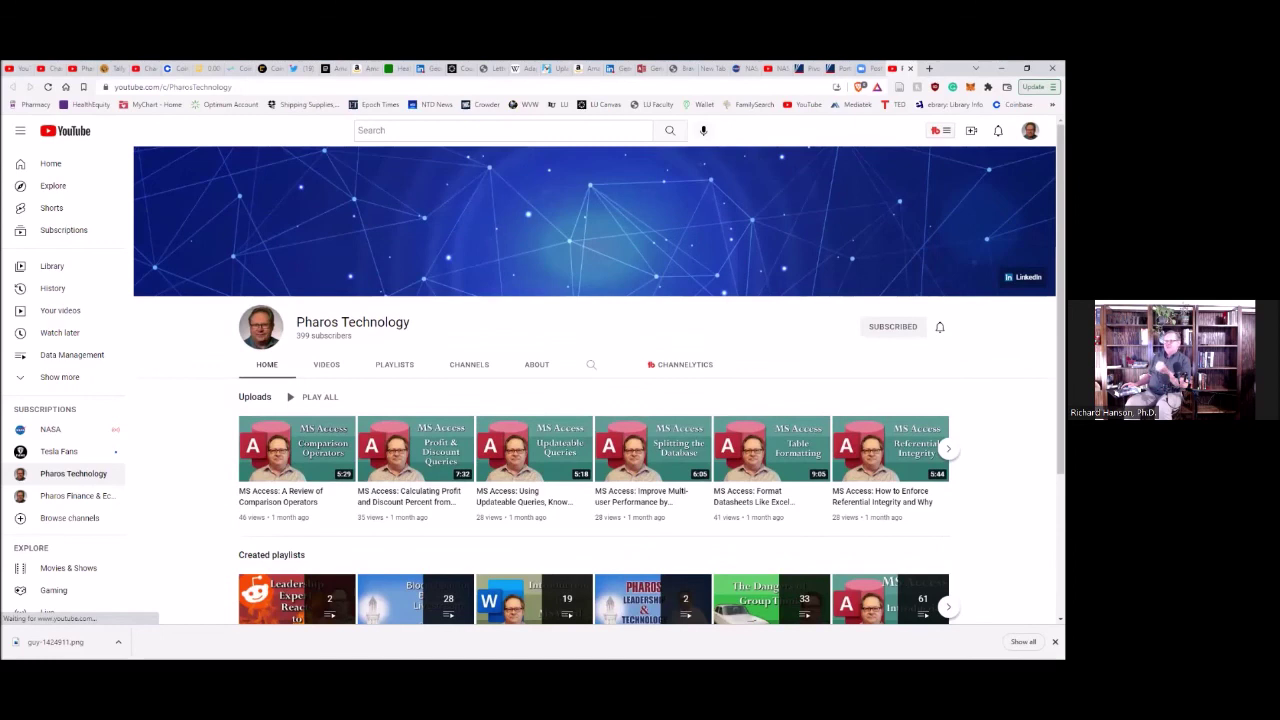
scroll(595, 400, down, 2)
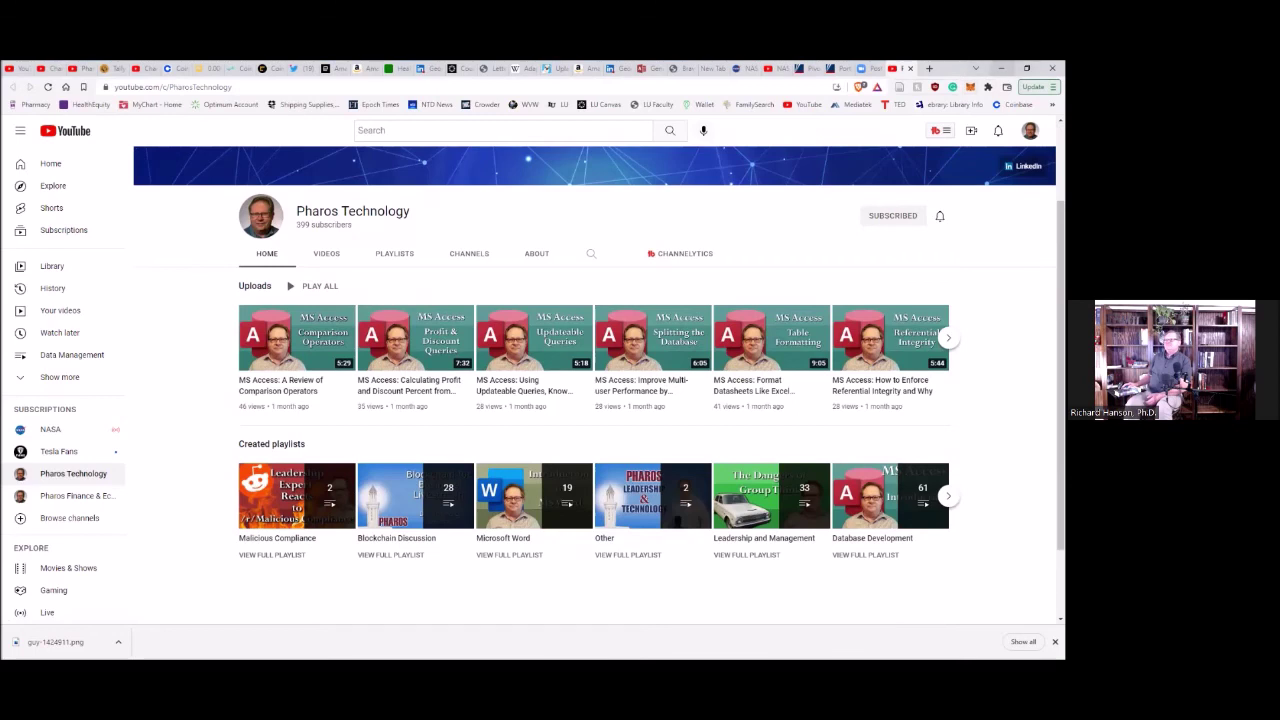
click(1001, 68)
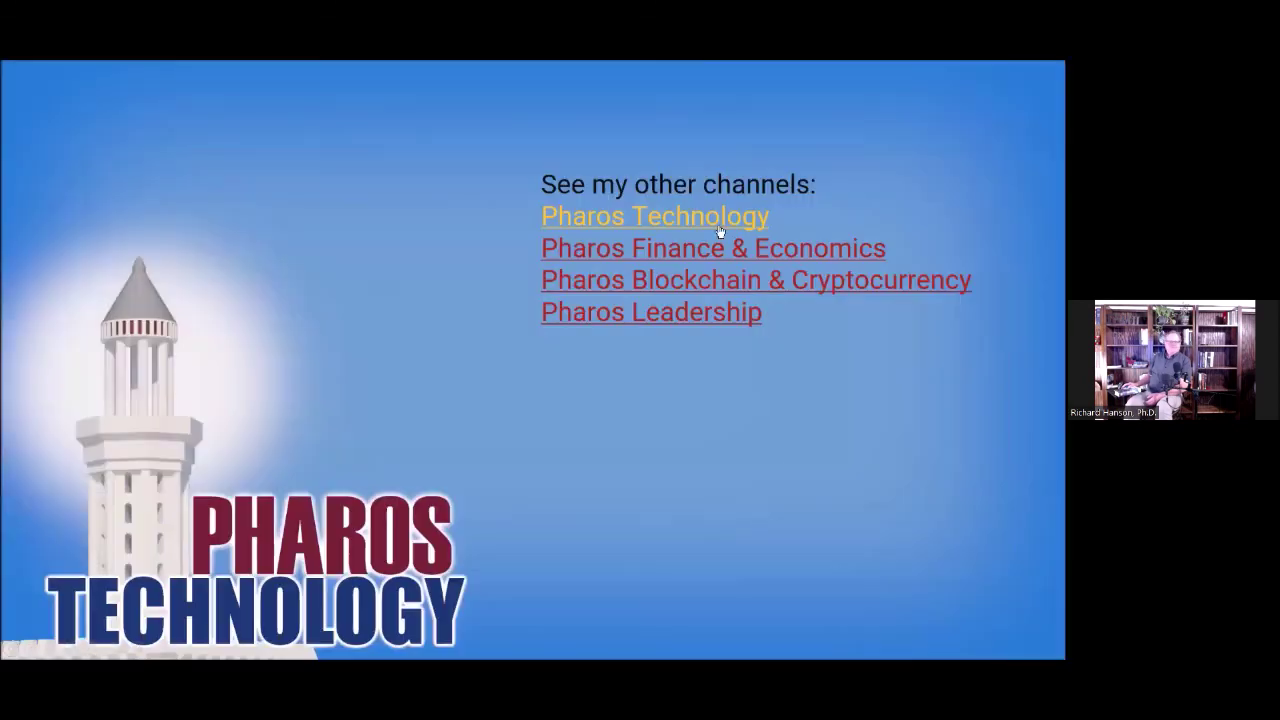
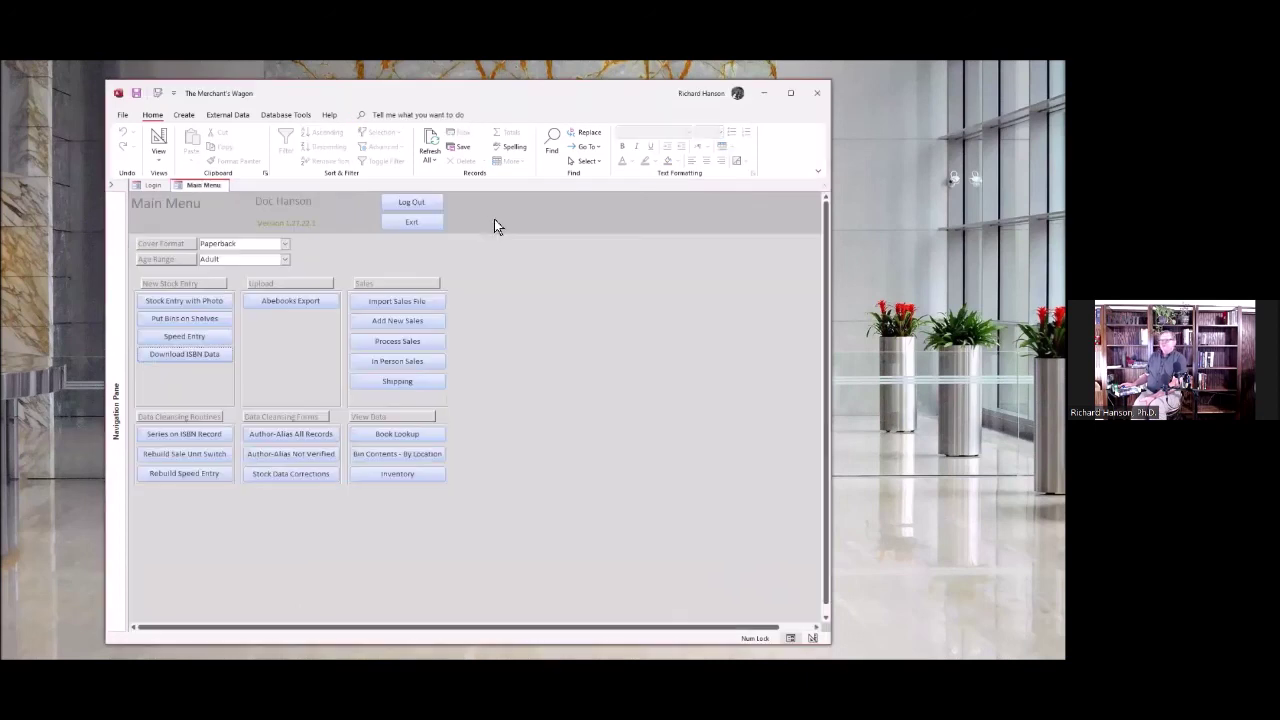
Step: Open the Shipping form and examine the shelf and bin of the first book in the To Ship list
click(398, 384)
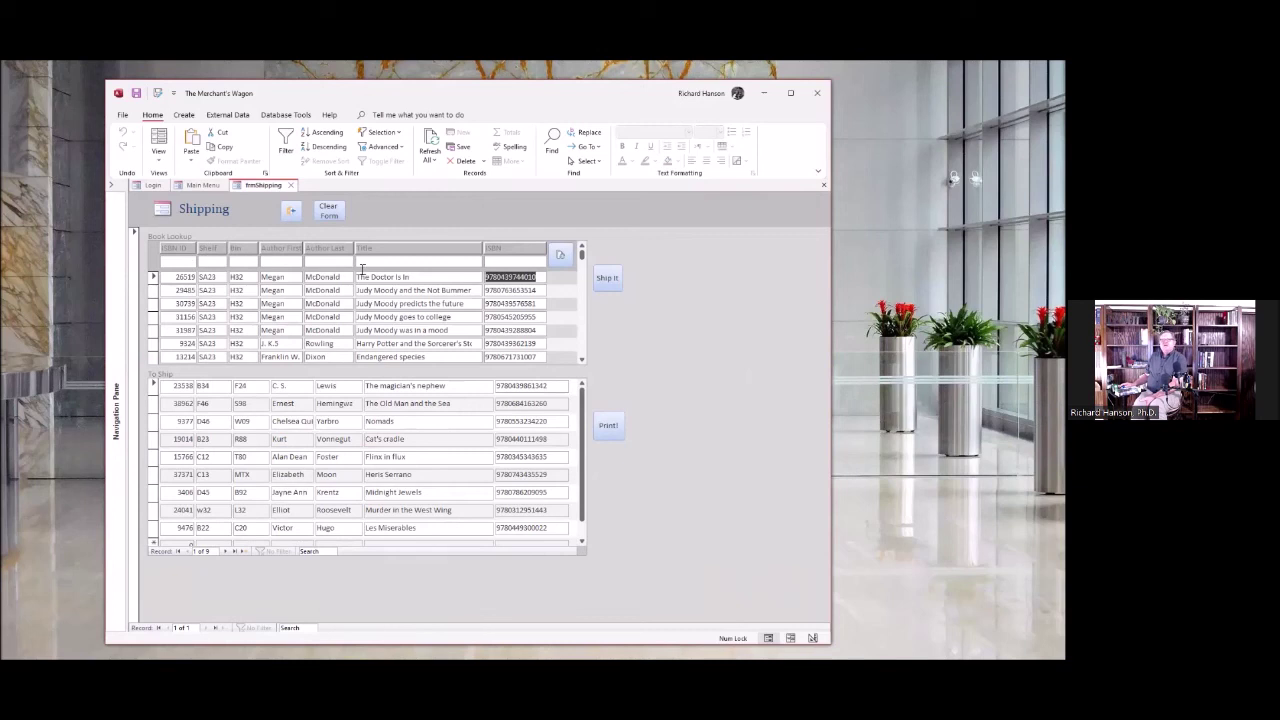
click(153, 387)
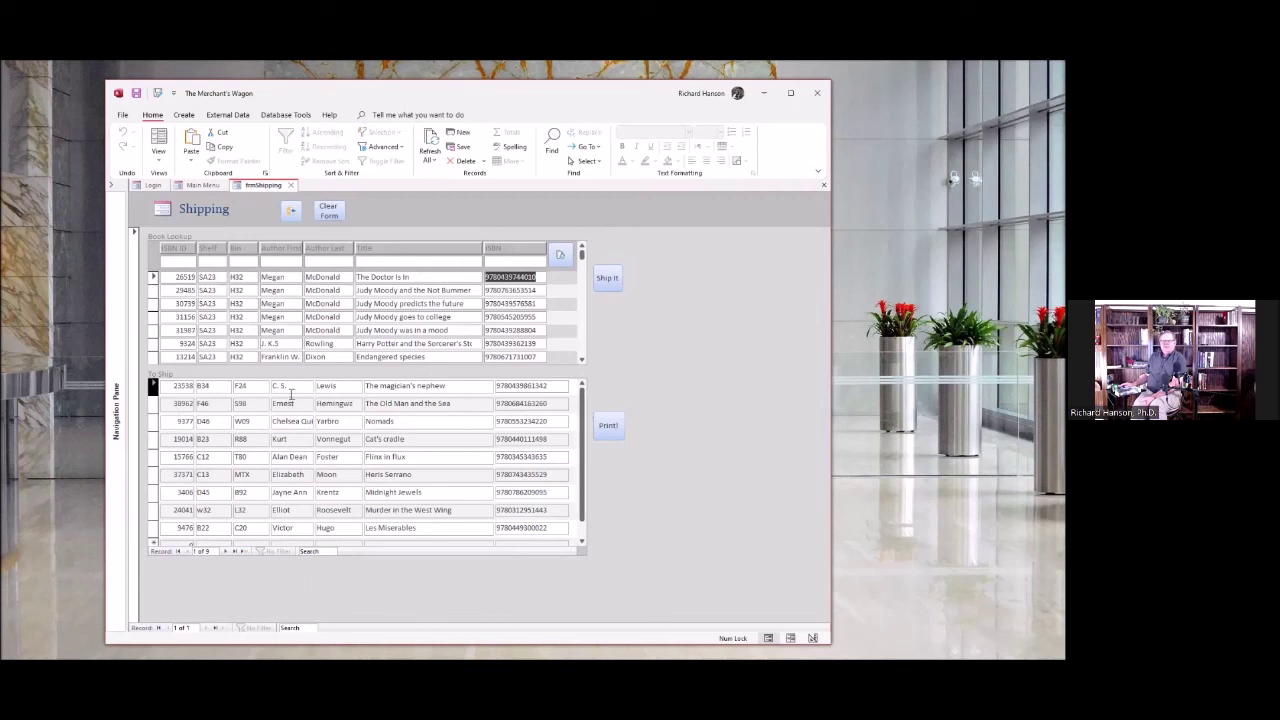
double_click(216, 387)
double_click(256, 387)
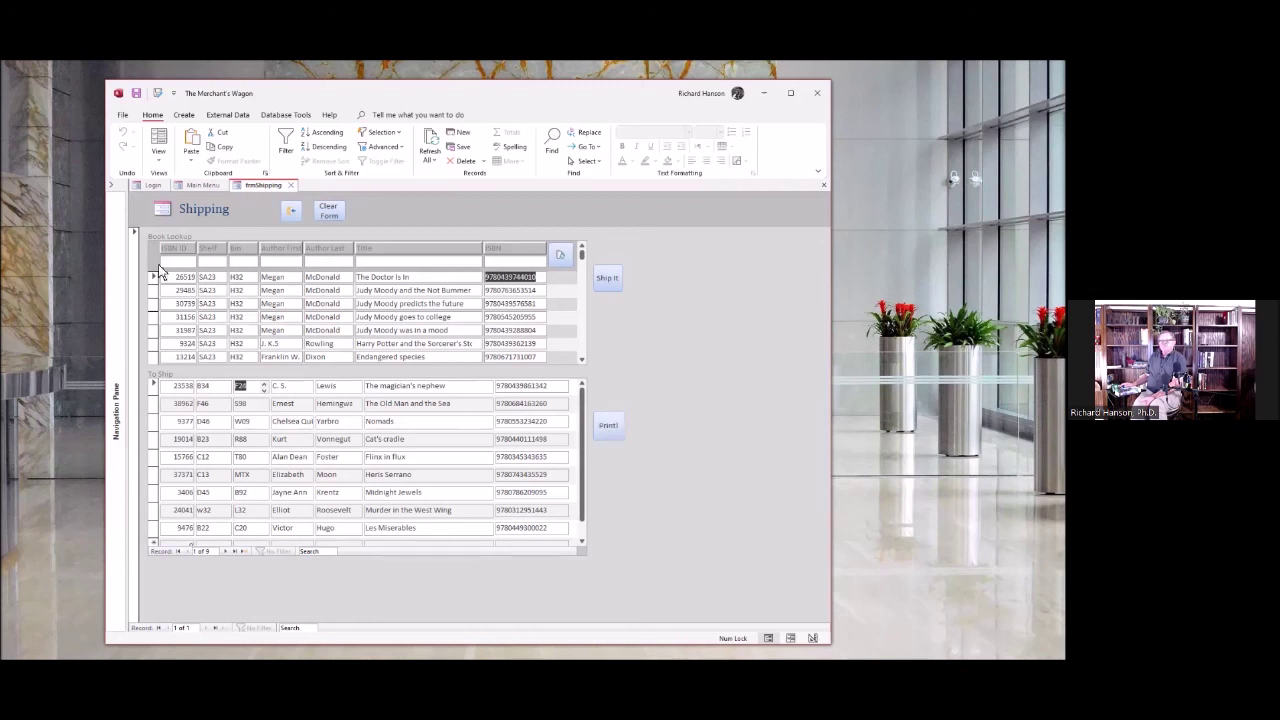
Step: Look up books by author last name Clancy and clear the existing entries from the To Ship list
click(272, 262)
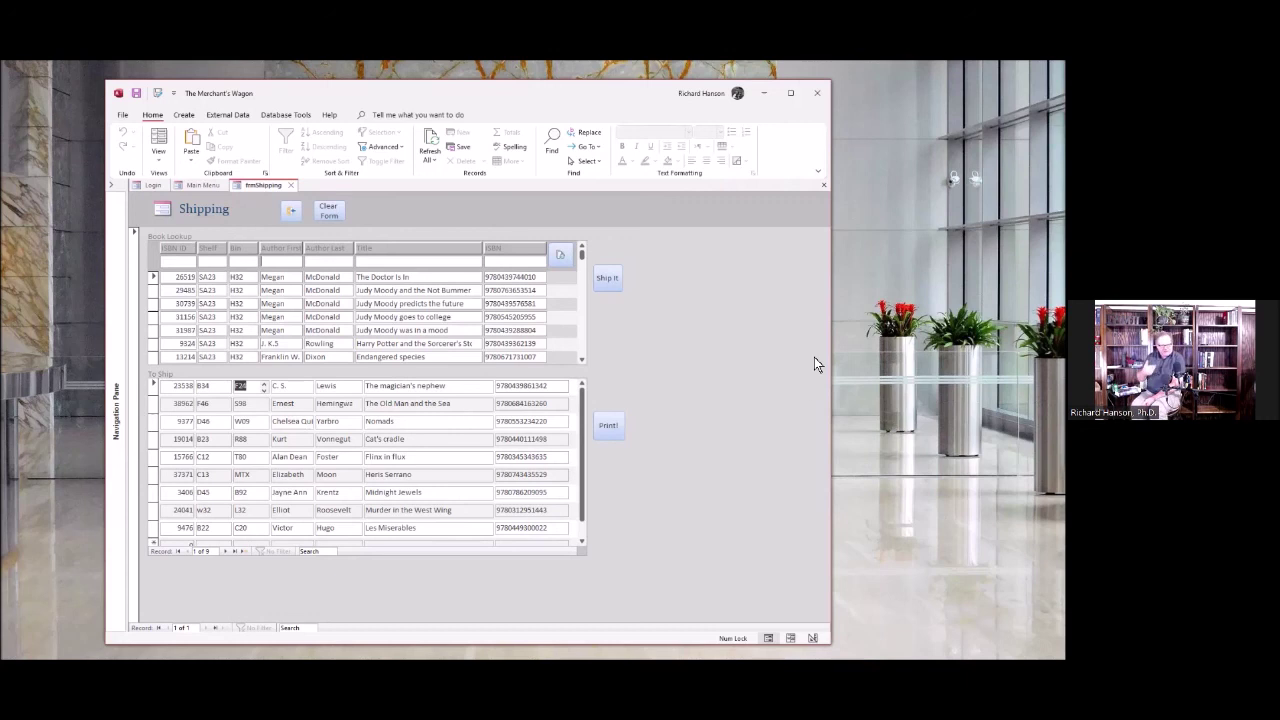
click(342, 260)
text(Clancy)
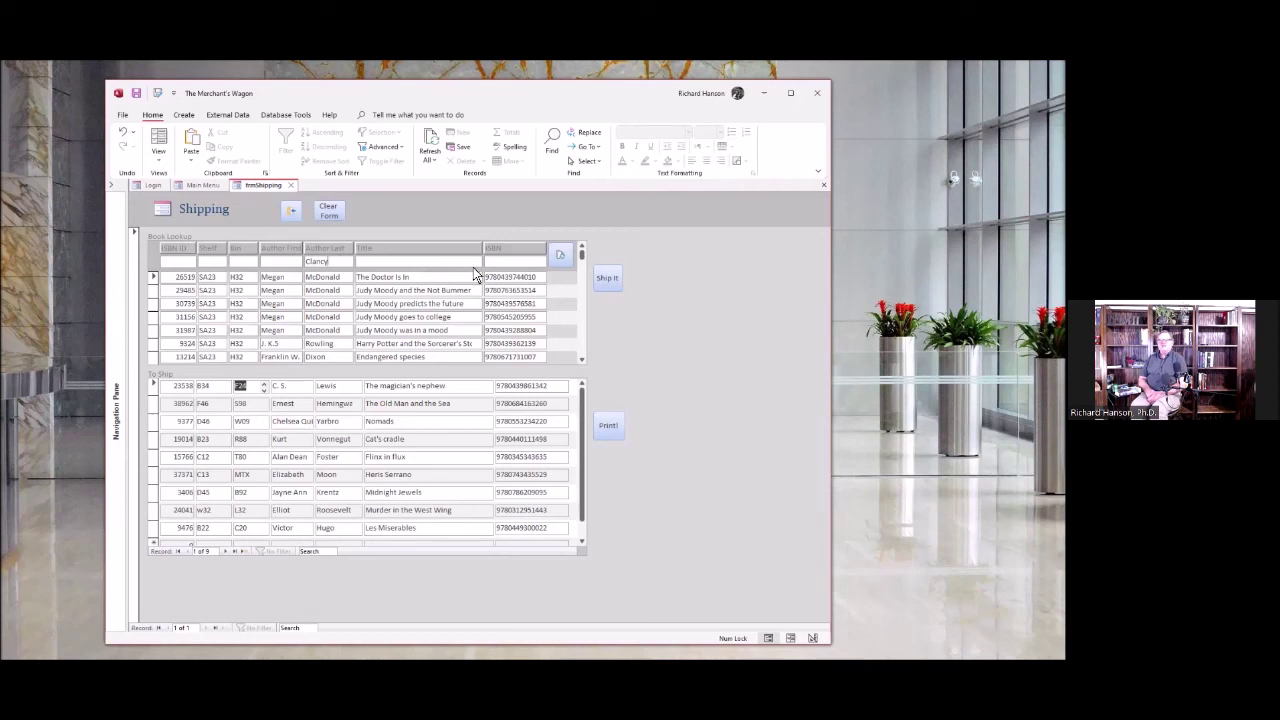
click(562, 255)
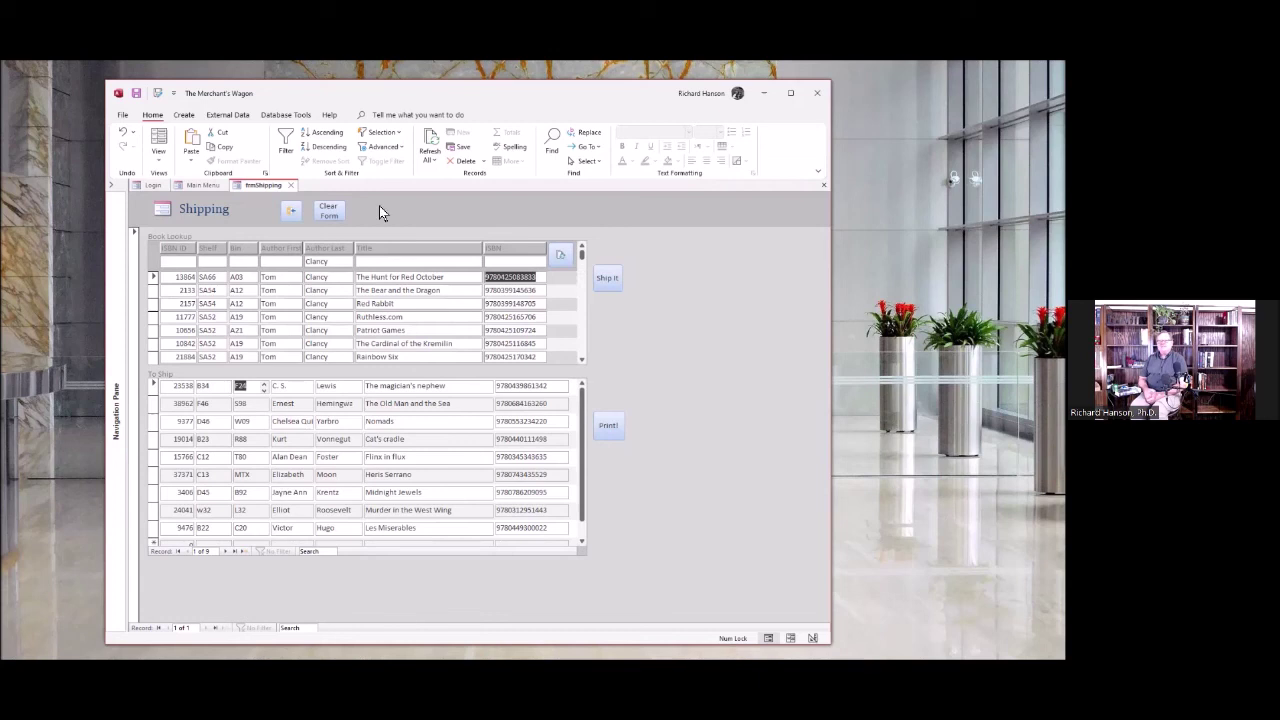
click(325, 214)
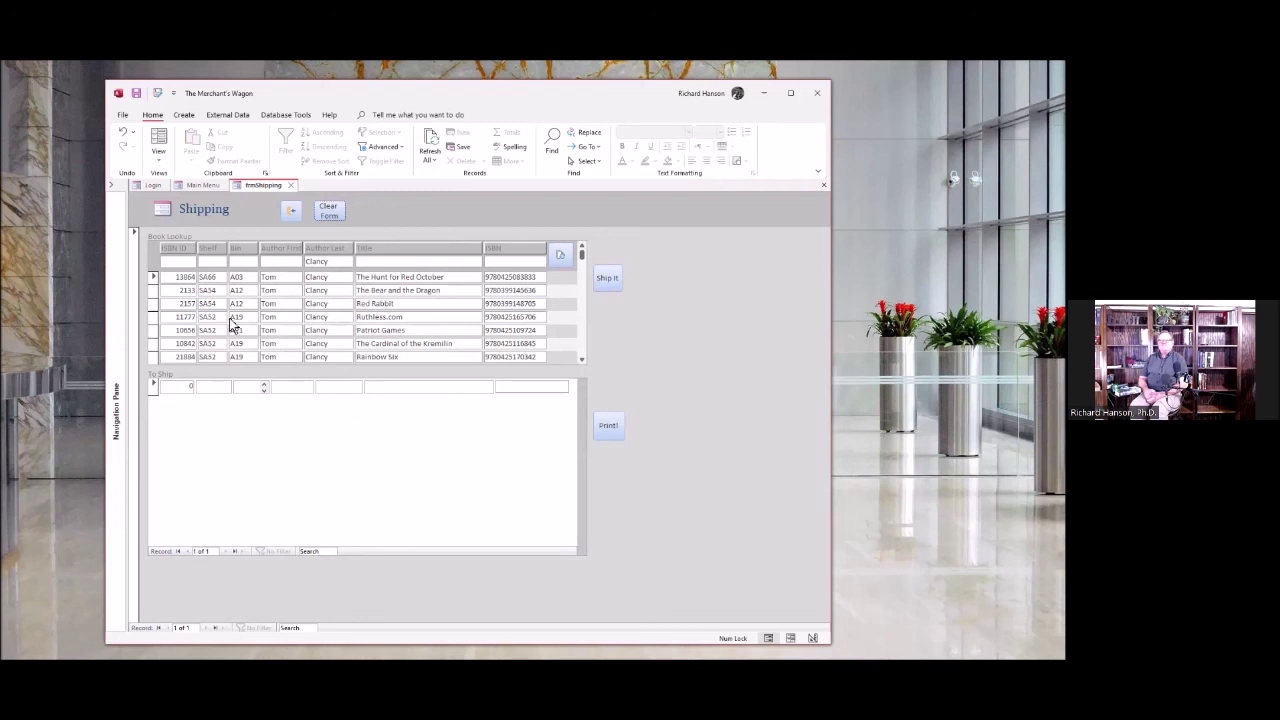
Step: Add Patriot Games from the lookup results to the To Ship list and open the Shipping report's print preview
click(155, 330)
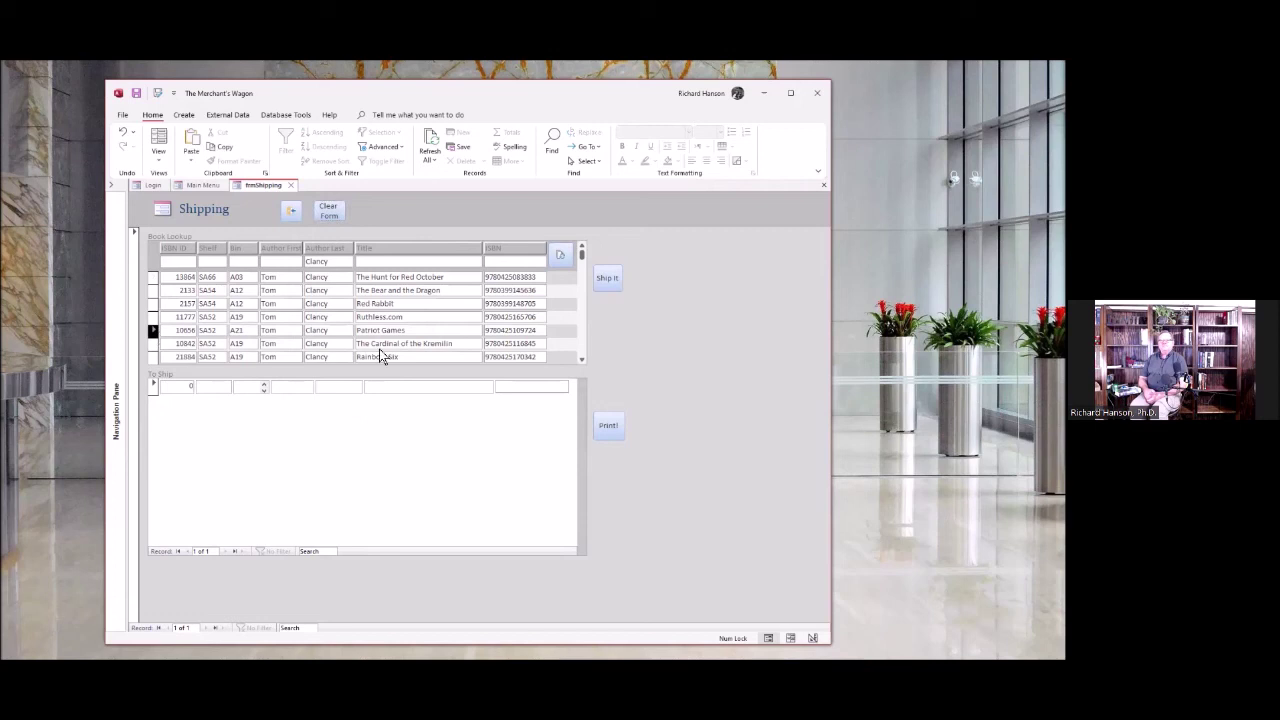
click(619, 277)
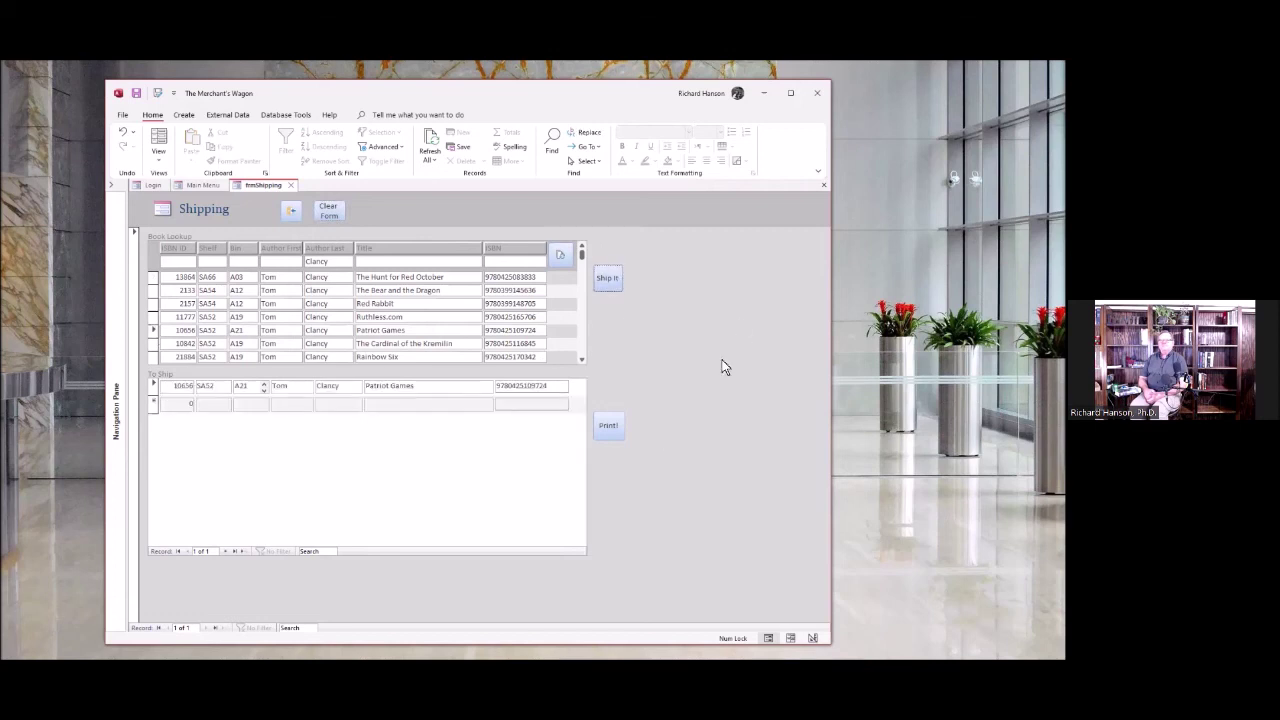
click(611, 425)
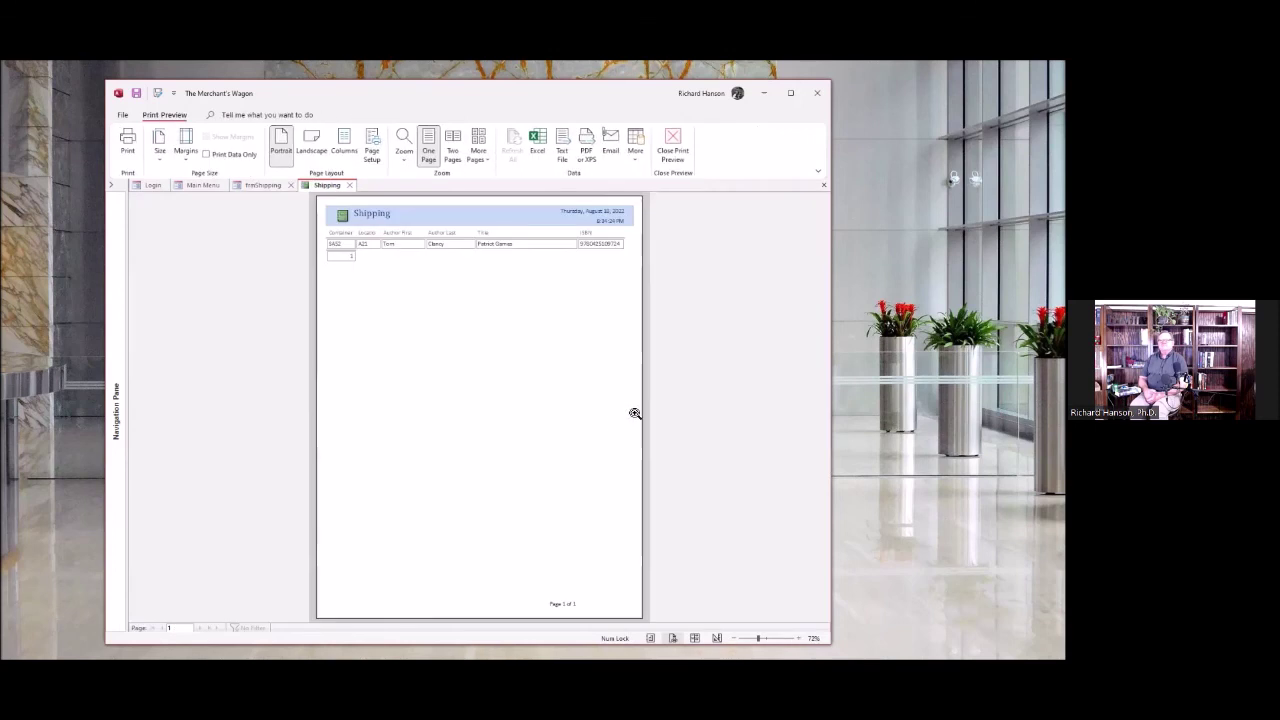